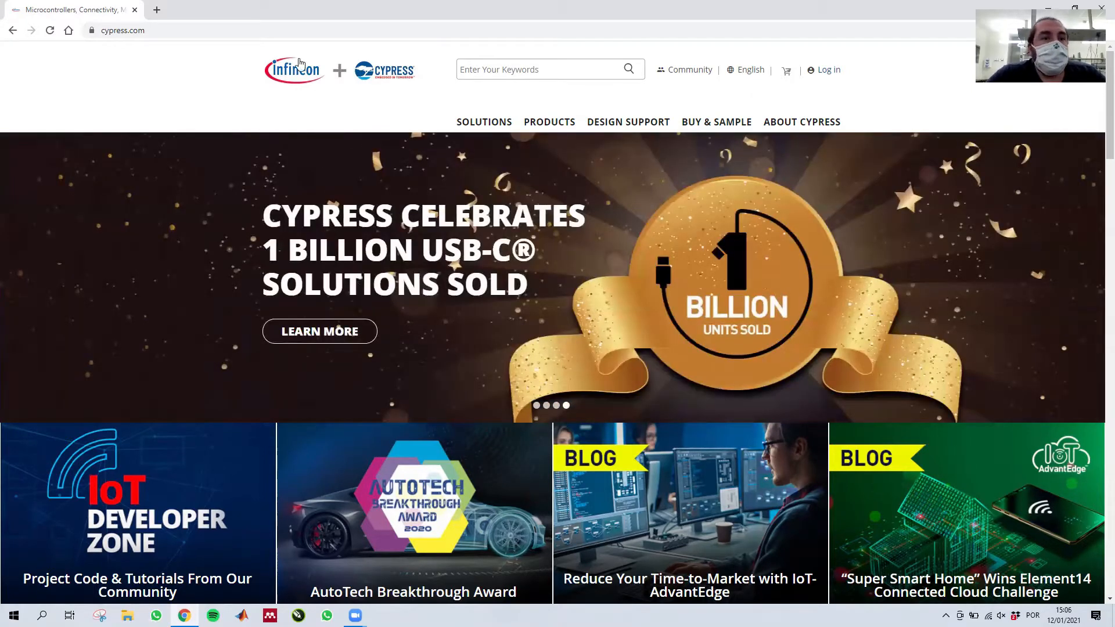
- Open the PSoC MCU Software page on the Cypress site and show its list of products
{"action": "left_click", "coordinate": [143, 32]}
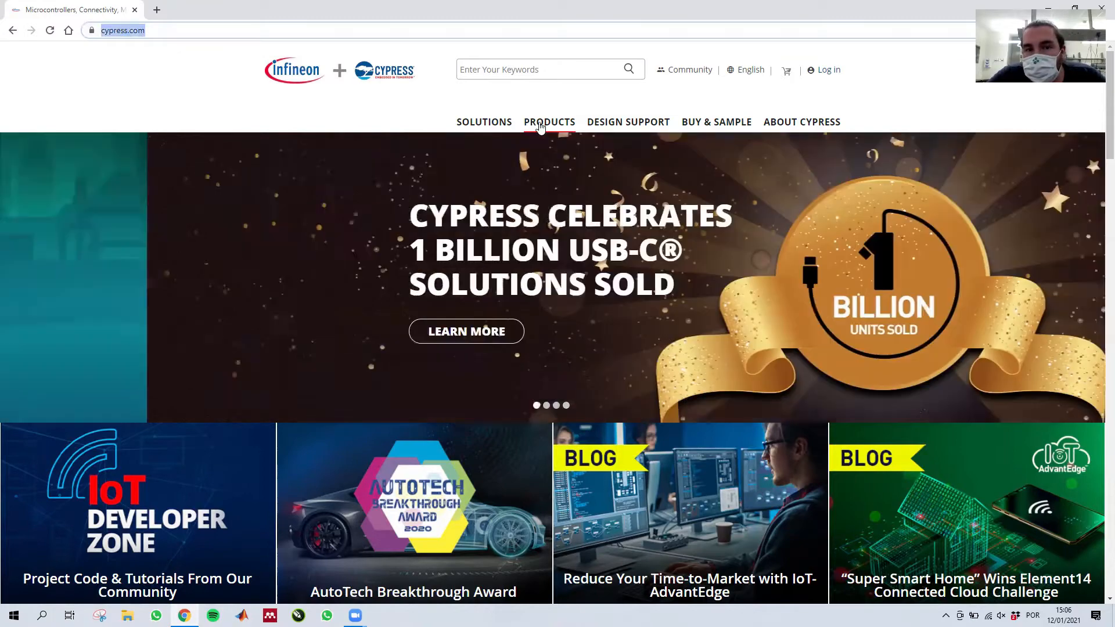
{"action": "left_click", "coordinate": [540, 127]}
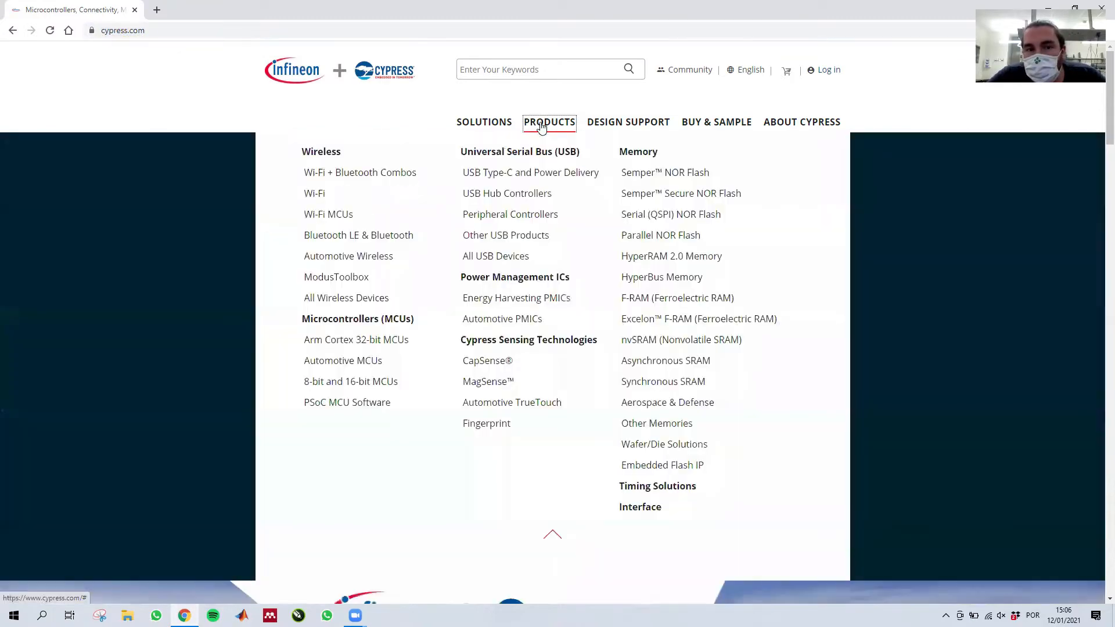
{"action": "left_click", "coordinate": [340, 403]}
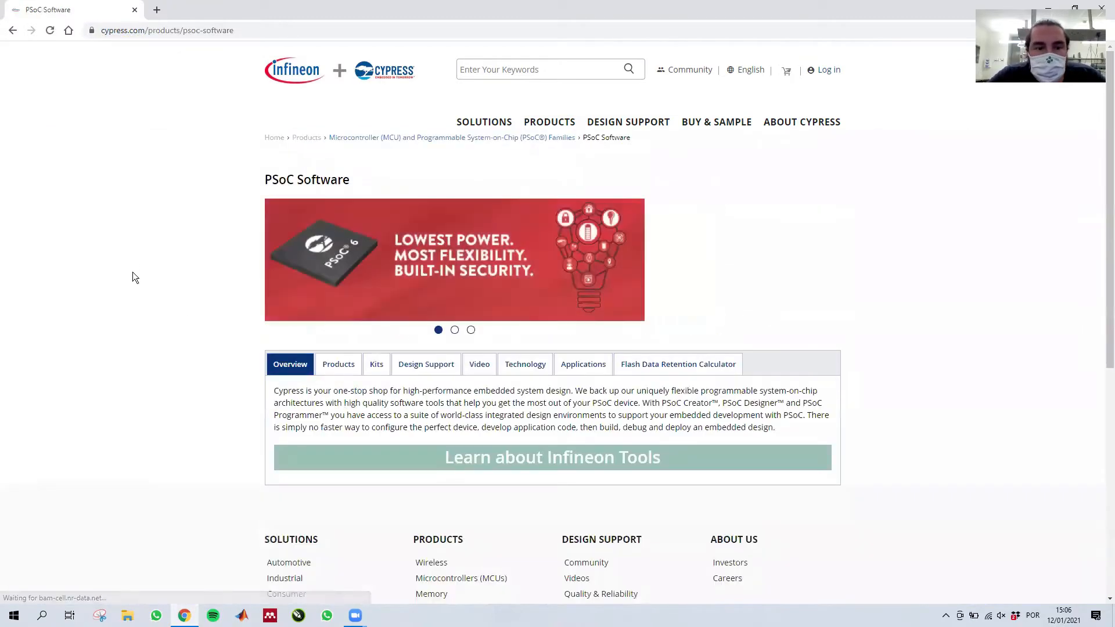
{"action": "left_click", "coordinate": [329, 363]}
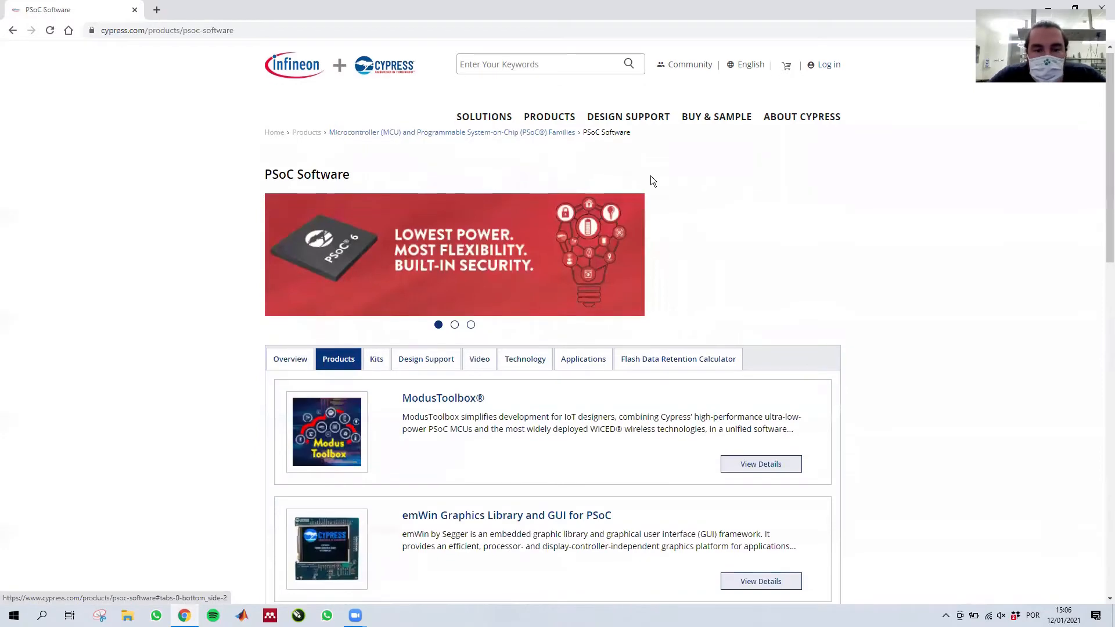
- Open the PSoC Creator product details and request the PSoC Creator 4.4 download from its available files
{"action": "scroll", "coordinate": [650, 179], "scroll_direction": "down", "scroll_amount": 5}
{"action": "scroll", "coordinate": [651, 180], "scroll_direction": "down", "scroll_amount": 5}
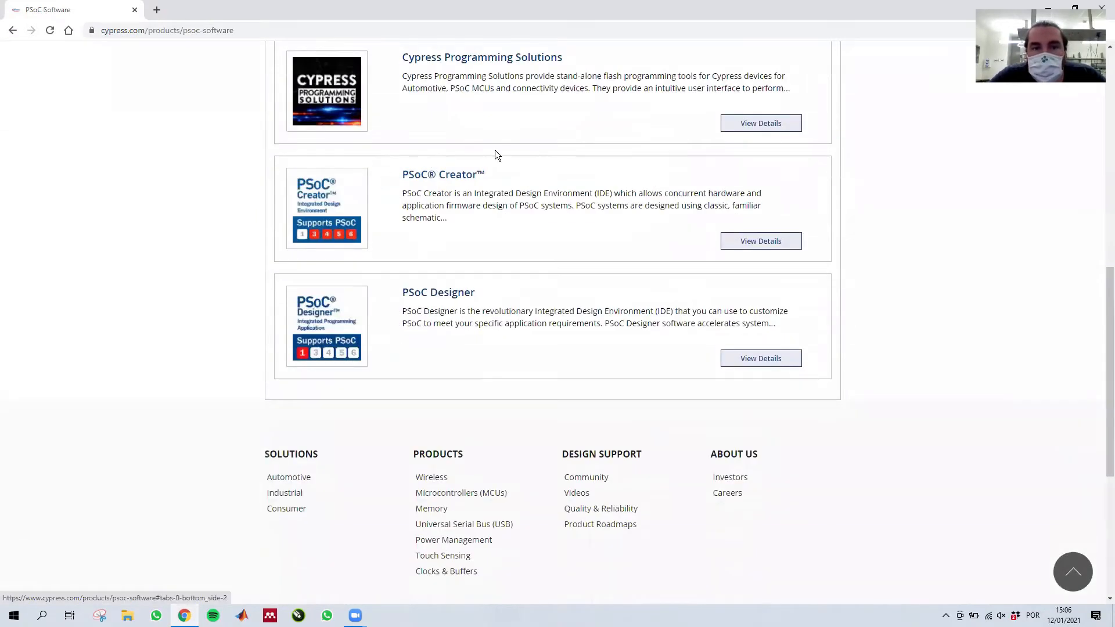
{"action": "left_click", "coordinate": [762, 241]}
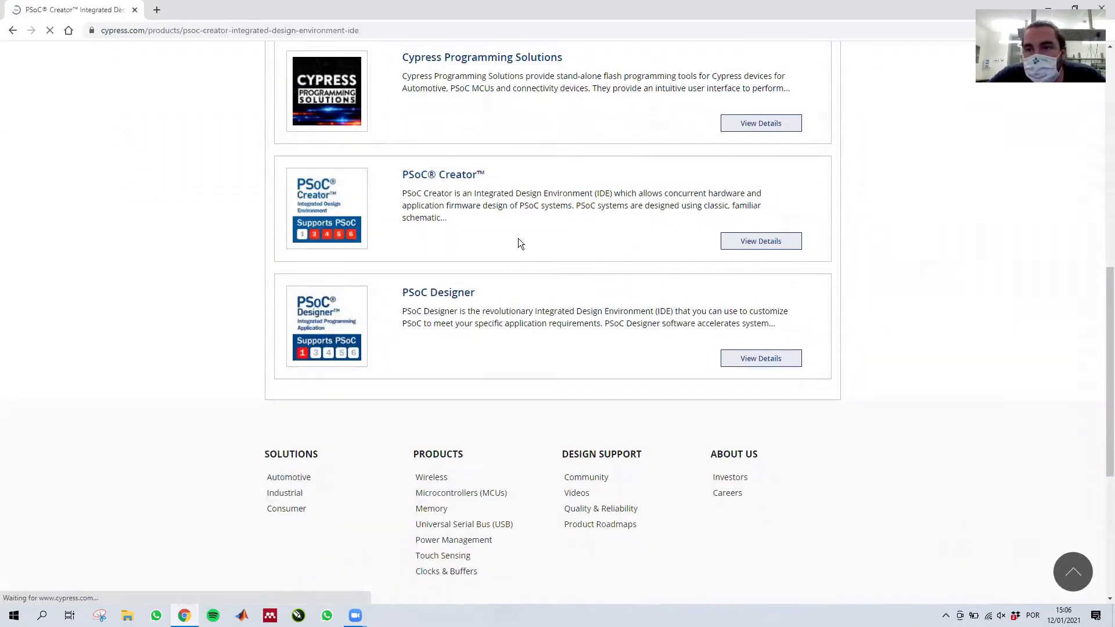
{"action": "scroll", "coordinate": [460, 169], "scroll_direction": "down", "scroll_amount": 4}
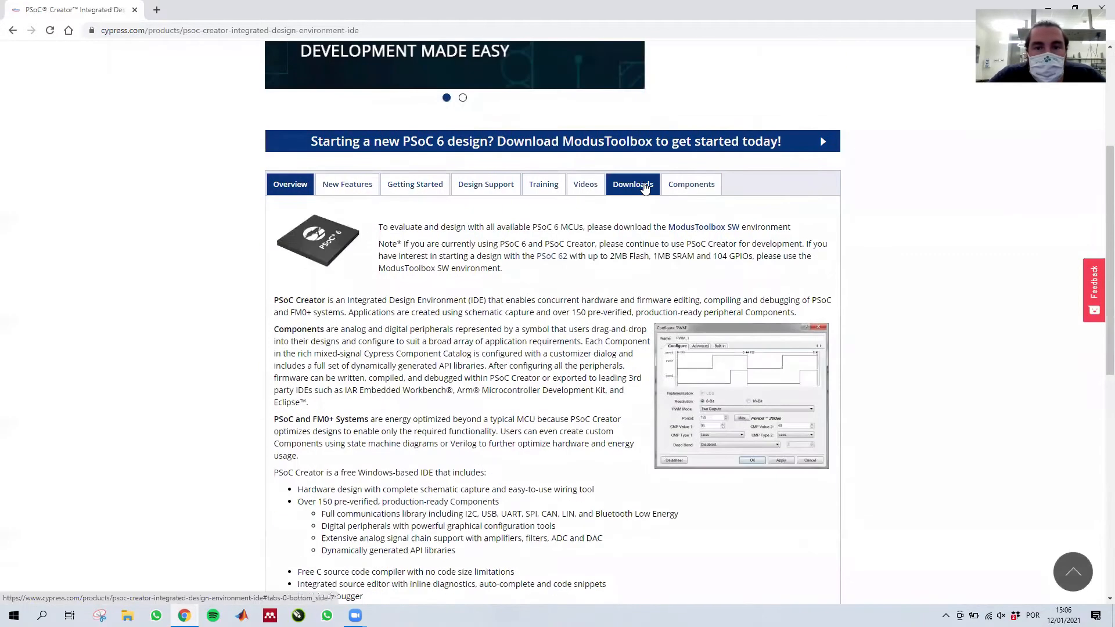
{"action": "left_click", "coordinate": [645, 185]}
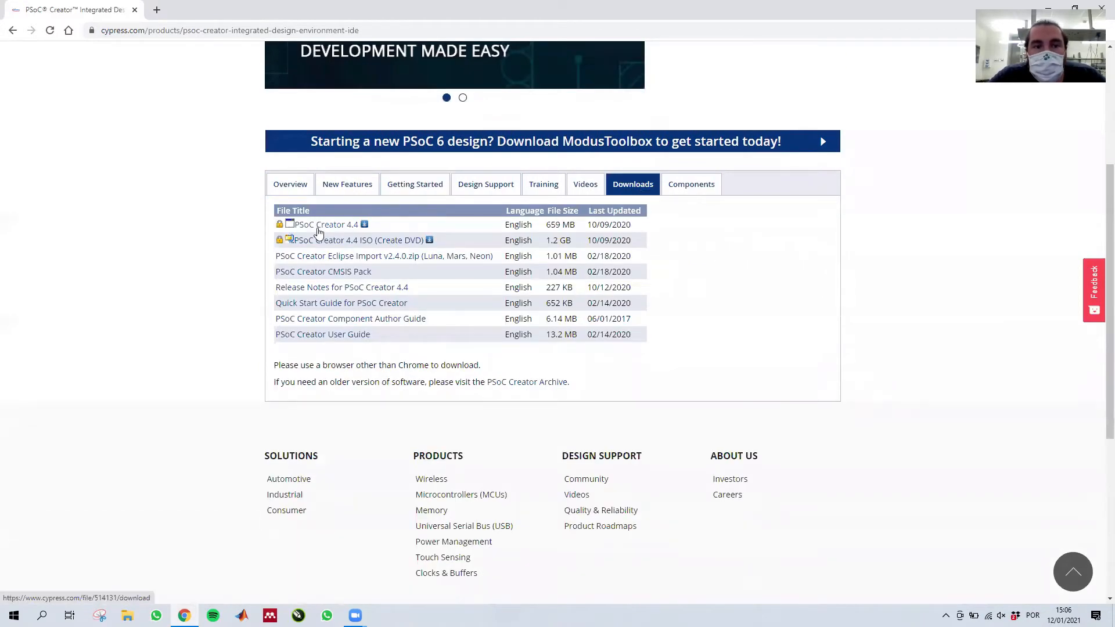
{"action": "left_click", "coordinate": [319, 228]}
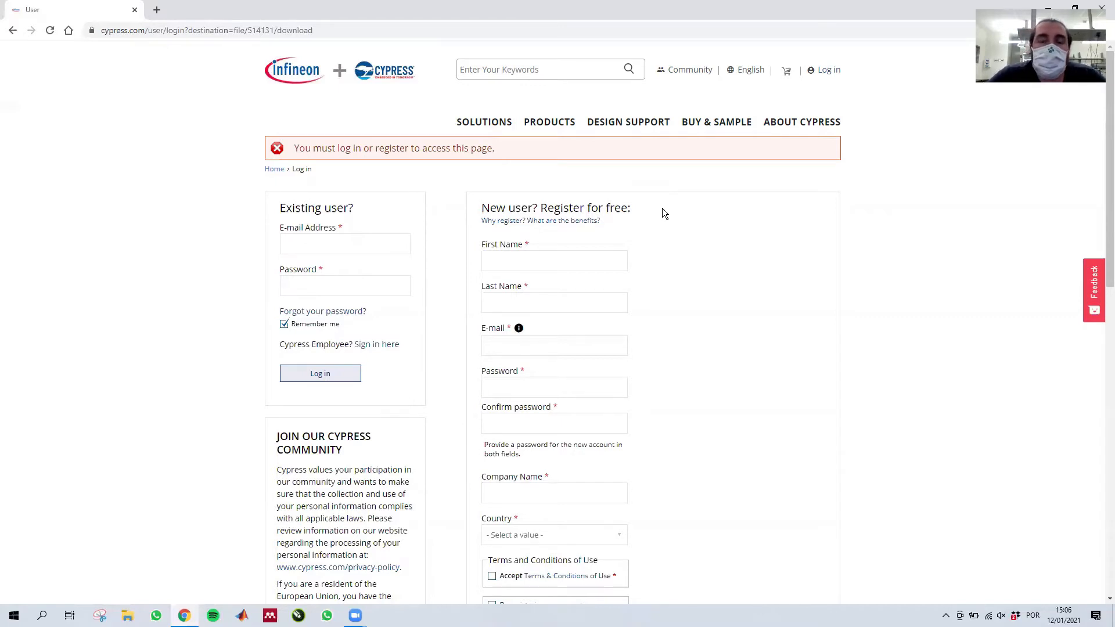
- Log in as an existing user with the account e-mail and password to start the download
{"action": "left_click", "coordinate": [329, 241]}
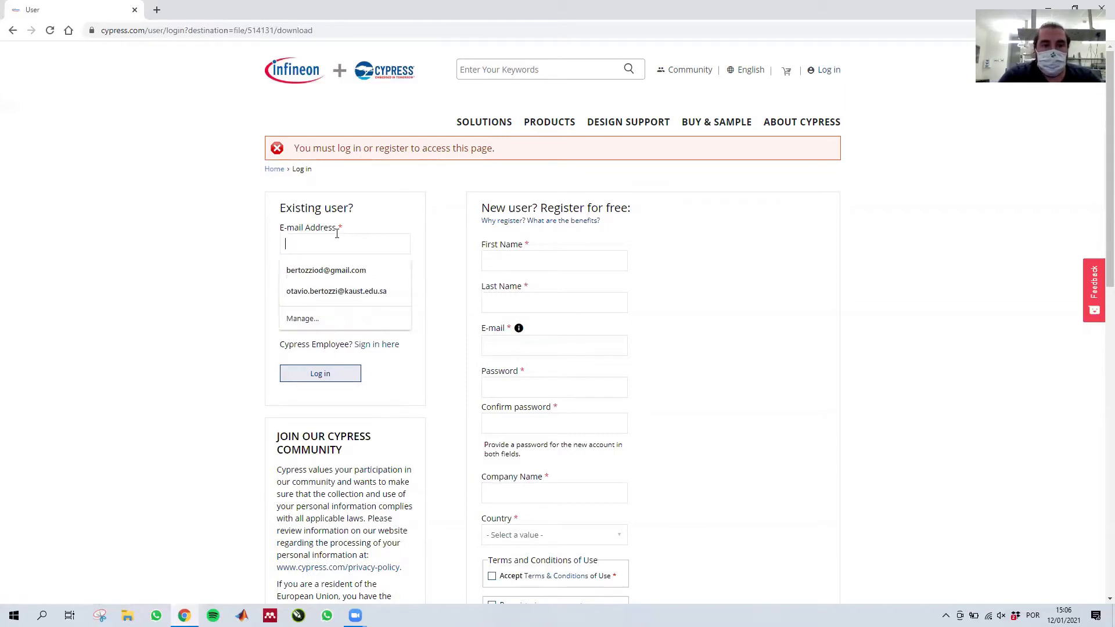
{"action": "left_click", "coordinate": [334, 267]}
{"action": "left_click", "coordinate": [303, 285]}
{"action": "type", "text": "••••••••"}
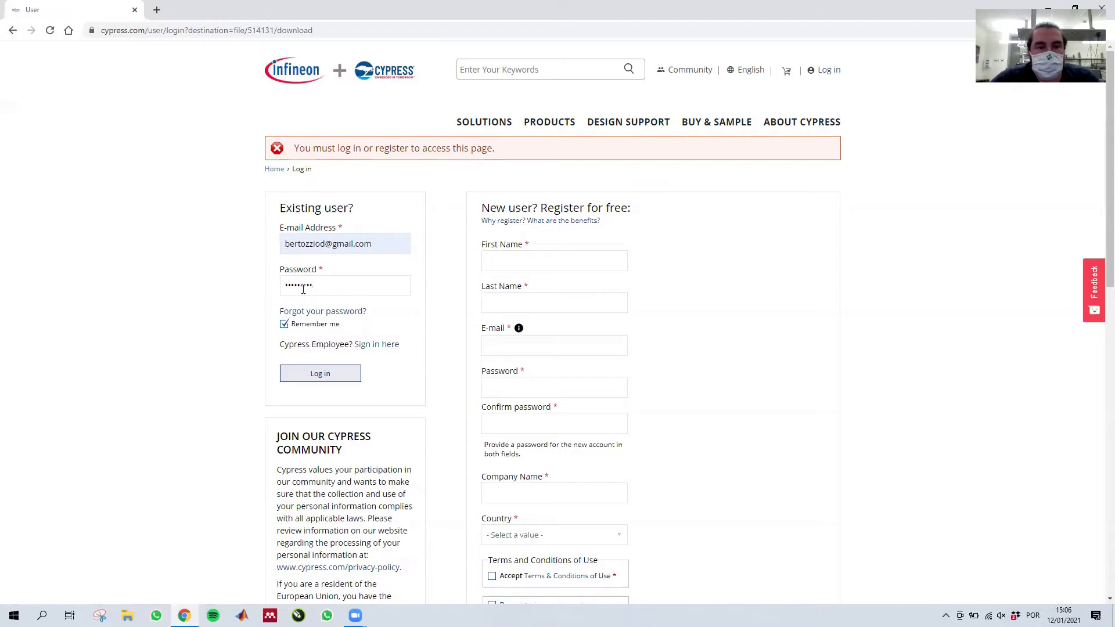
{"action": "left_click", "coordinate": [315, 376]}
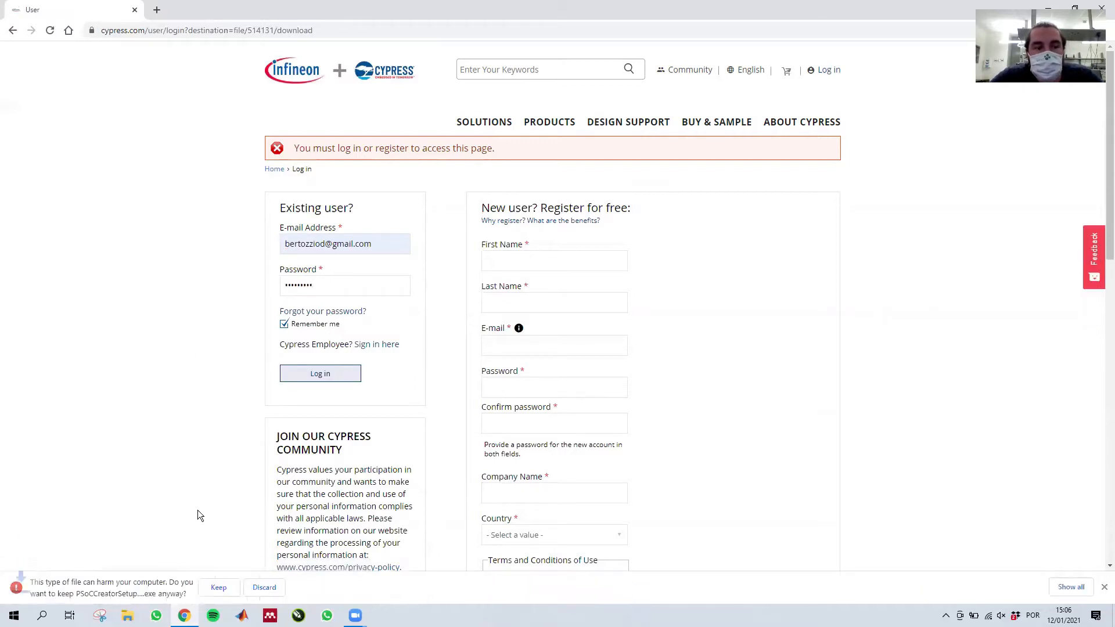
- Keep the downloaded PSoC Creator installer and run it with the default install folder and the Typical installation type
{"action": "left_click", "coordinate": [219, 587]}
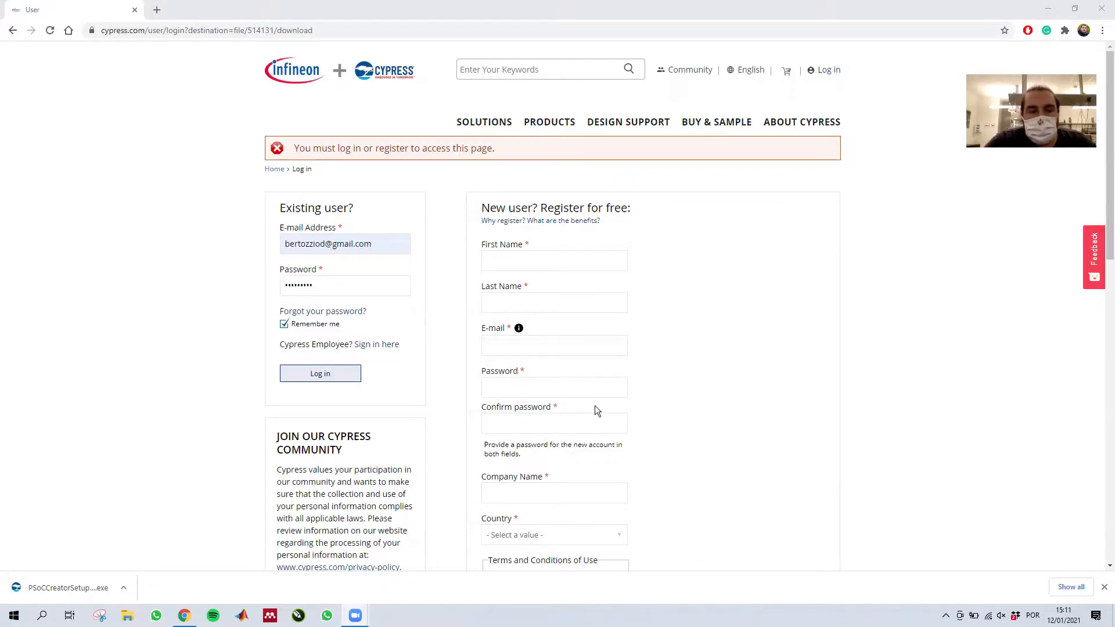
{"action": "left_click", "coordinate": [75, 585]}
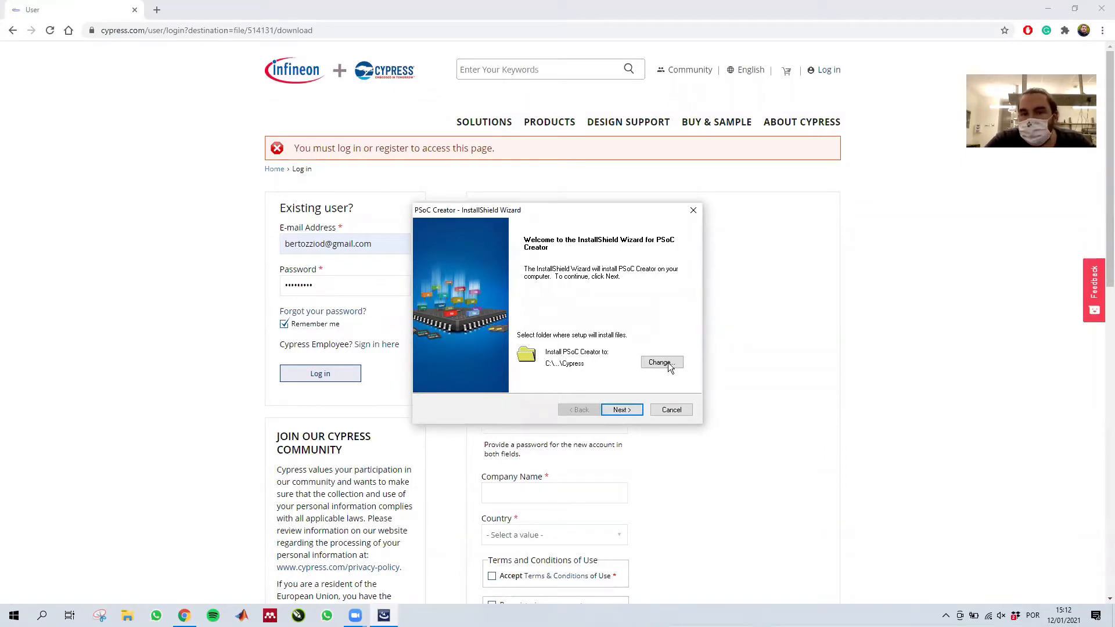
{"action": "left_click", "coordinate": [621, 410]}
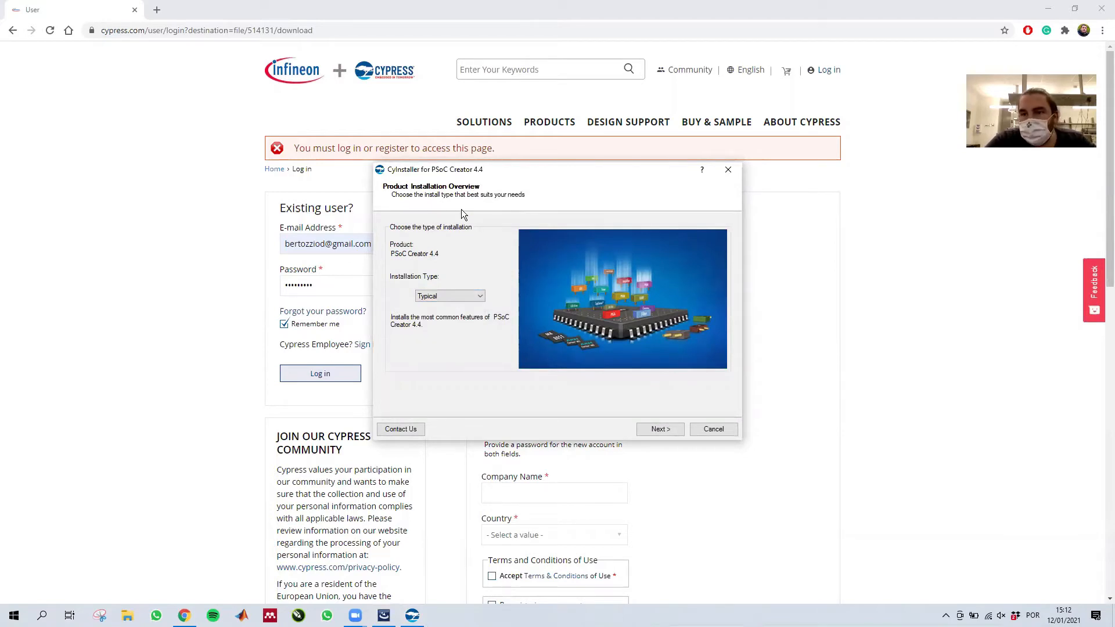
{"action": "left_click", "coordinate": [662, 430]}
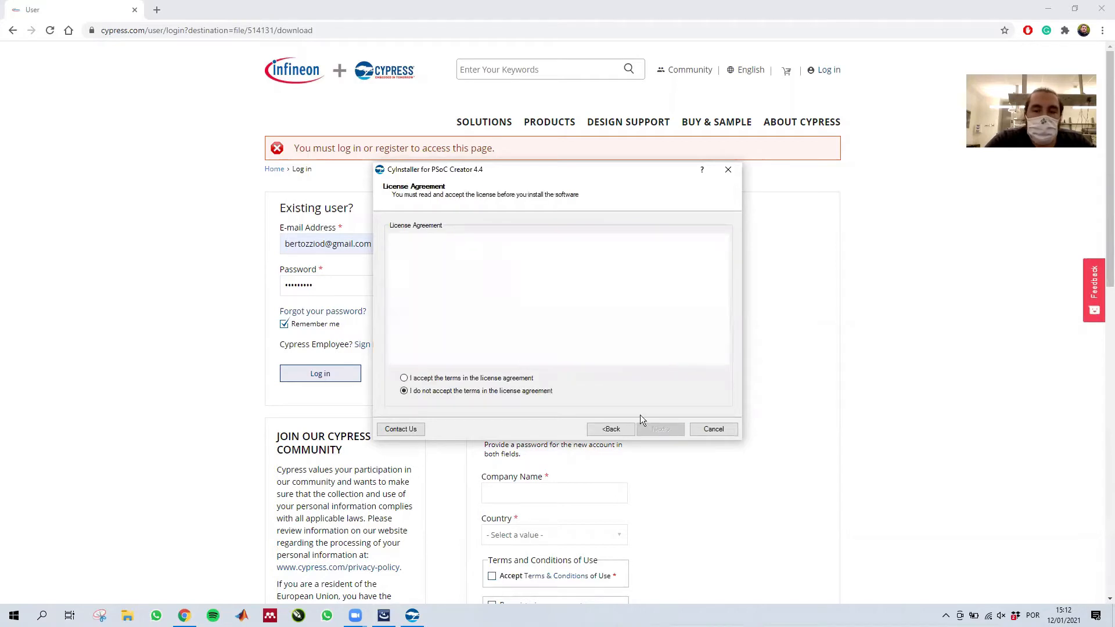
- Accept the Cypress and ARM Keil license agreements and let the PSoC Creator 4.4 installation run
{"action": "left_click", "coordinate": [404, 379]}
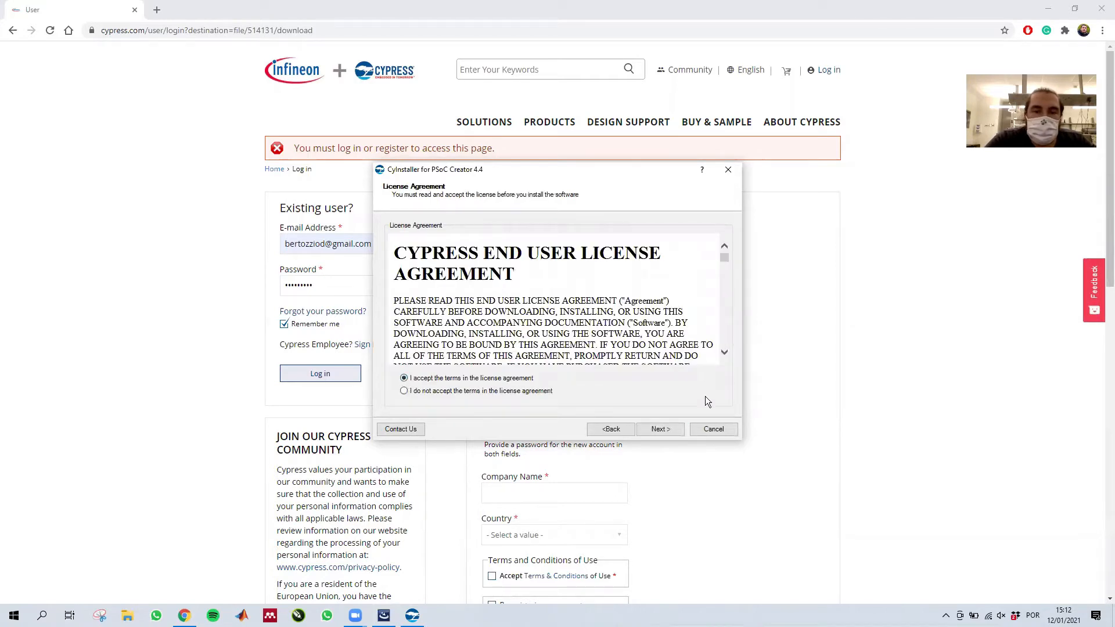
{"action": "left_click", "coordinate": [656, 428]}
{"action": "left_click", "coordinate": [403, 378]}
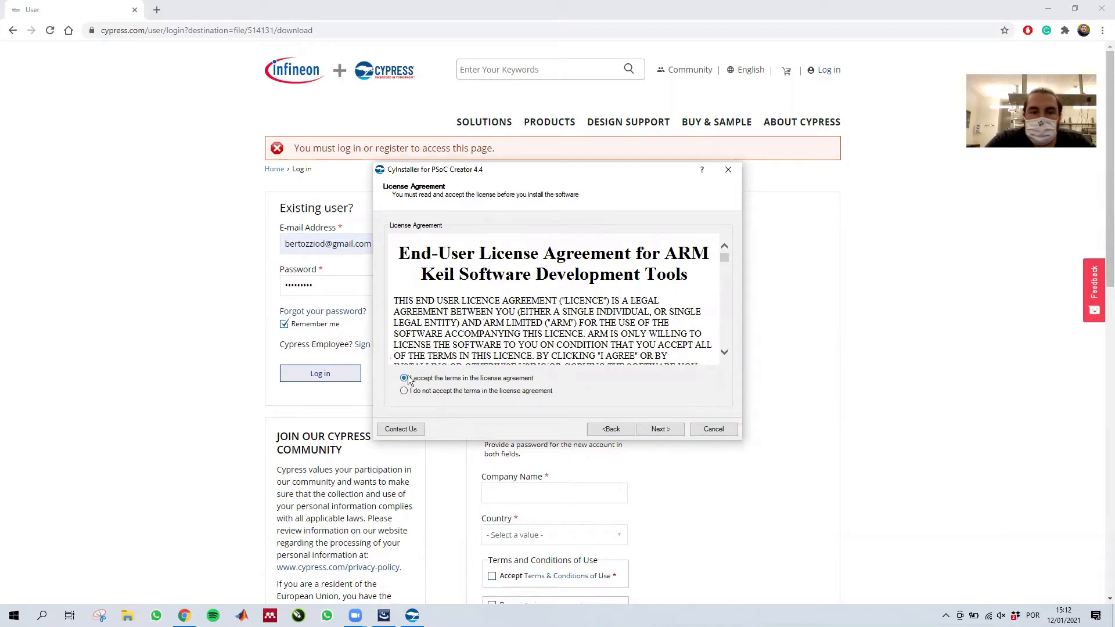
{"action": "left_click", "coordinate": [660, 429]}
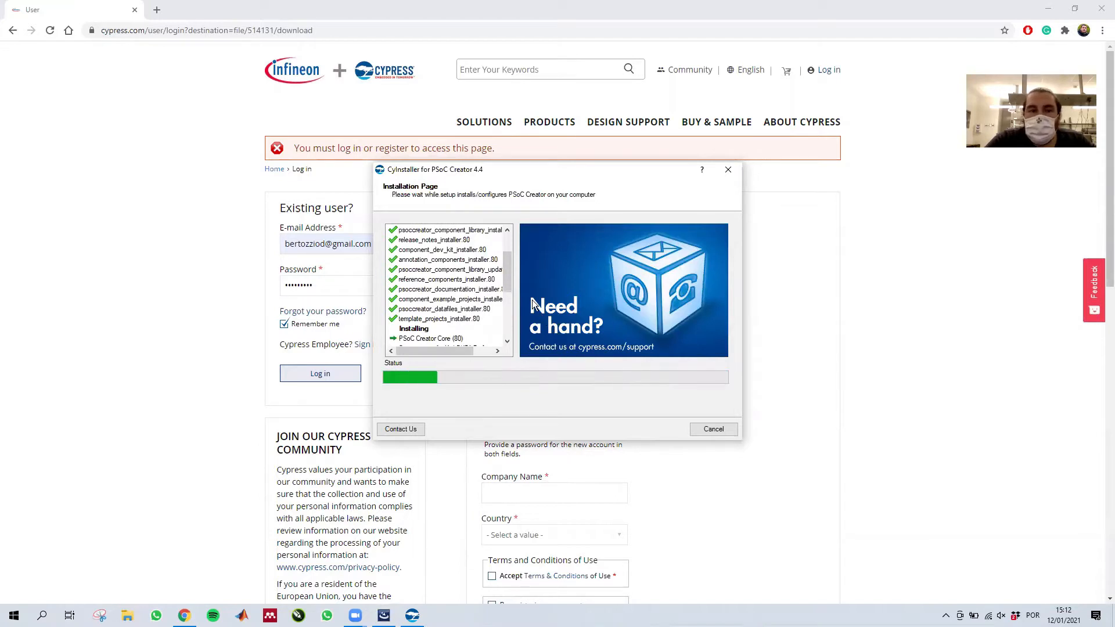
{"action": "left_click_drag", "start_coordinate": [508, 262], "coordinate": [499, 322]}
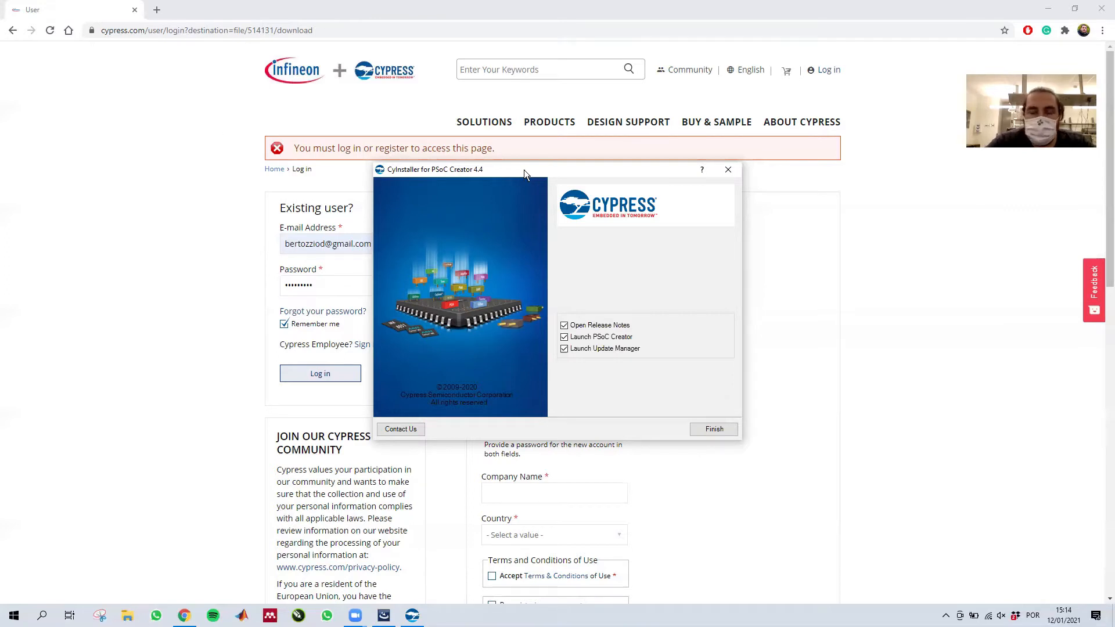
- Finish the installer with Open Release Notes turned off, leaving PSoC Creator and Update Manager set to launch
{"action": "left_click_drag", "start_coordinate": [524, 170], "coordinate": [483, 154]}
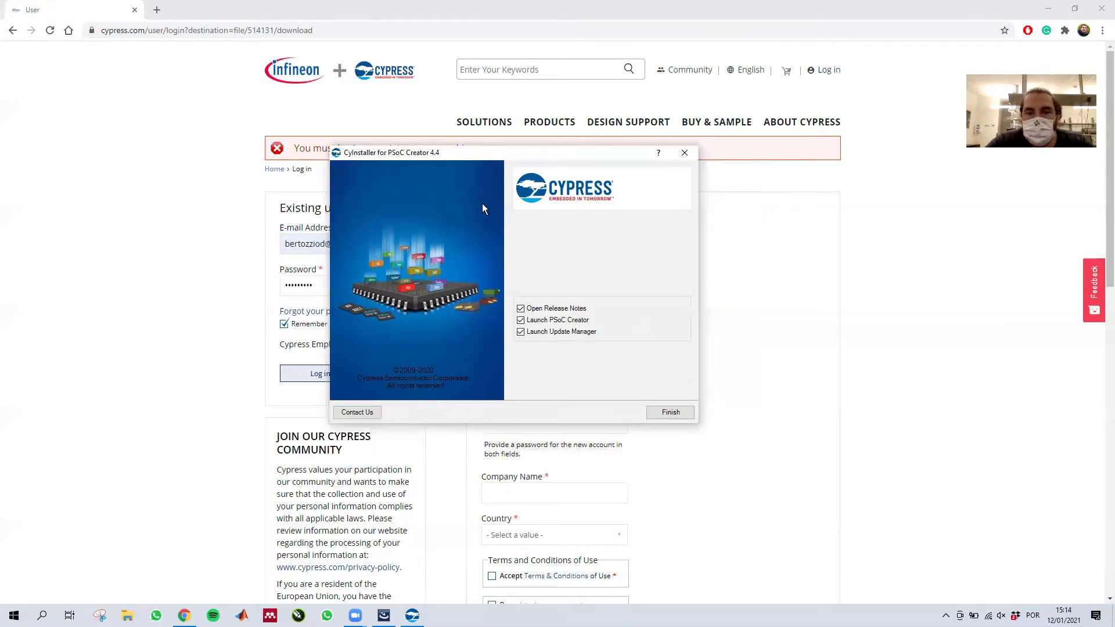
{"action": "left_click", "coordinate": [521, 309]}
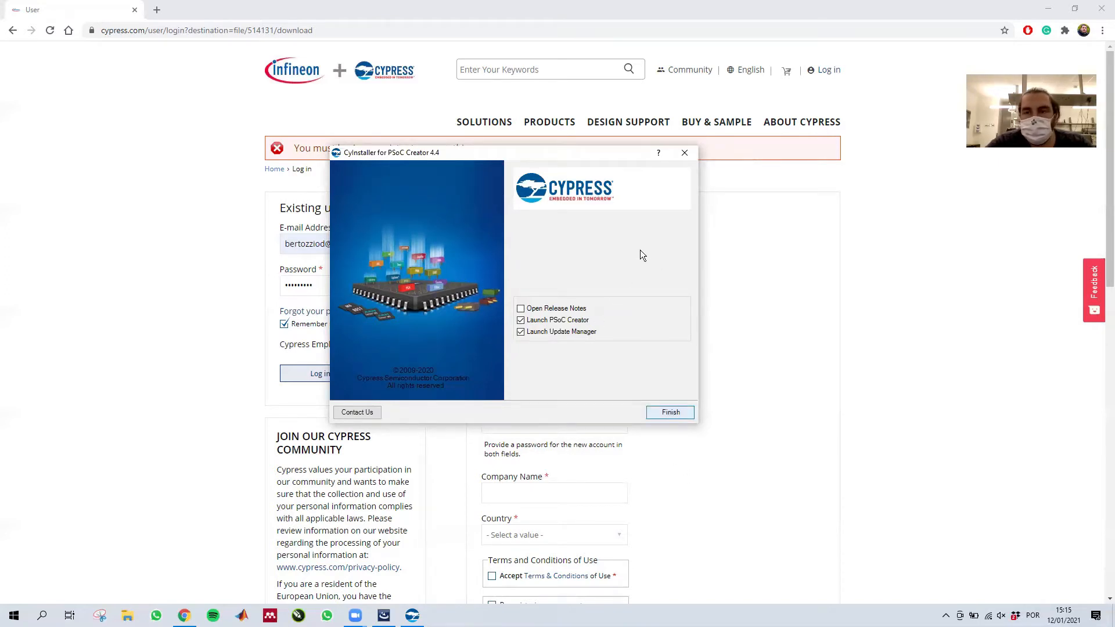
{"action": "key", "text": "Return"}
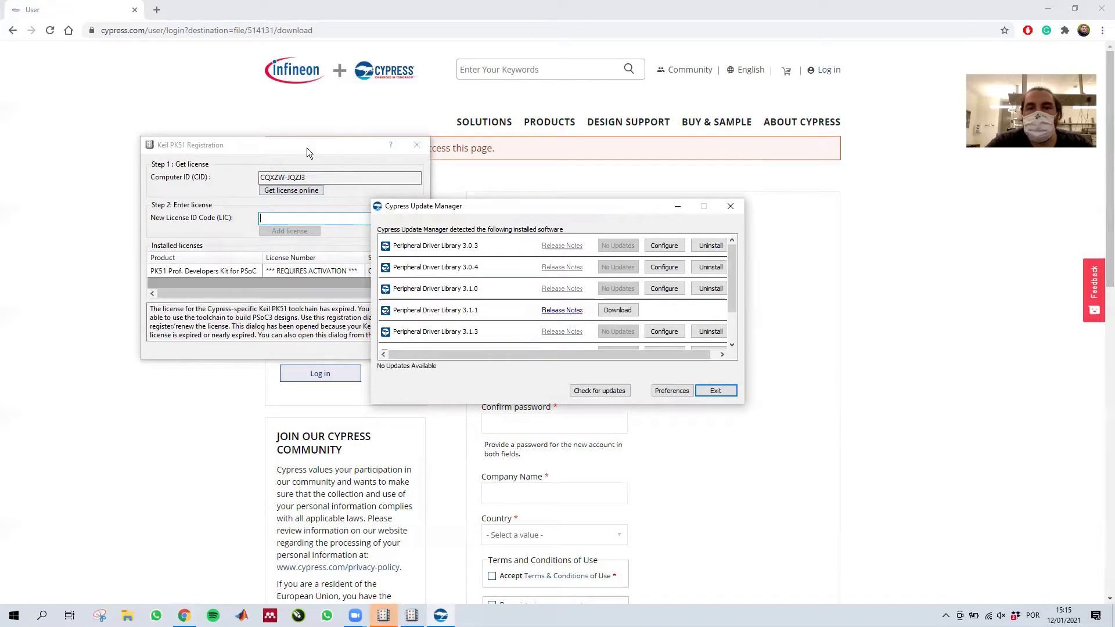
- Close the Keil PK51 Registration dialog without entering a license code
{"action": "left_click", "coordinate": [307, 148]}
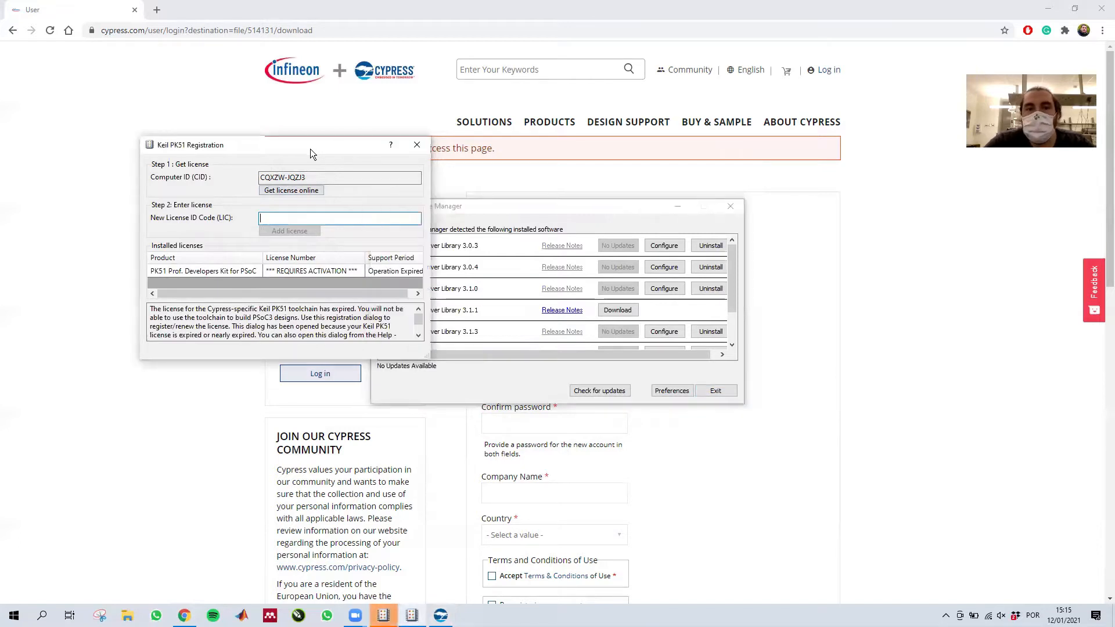
{"action": "left_click_drag", "start_coordinate": [310, 149], "coordinate": [382, 127]}
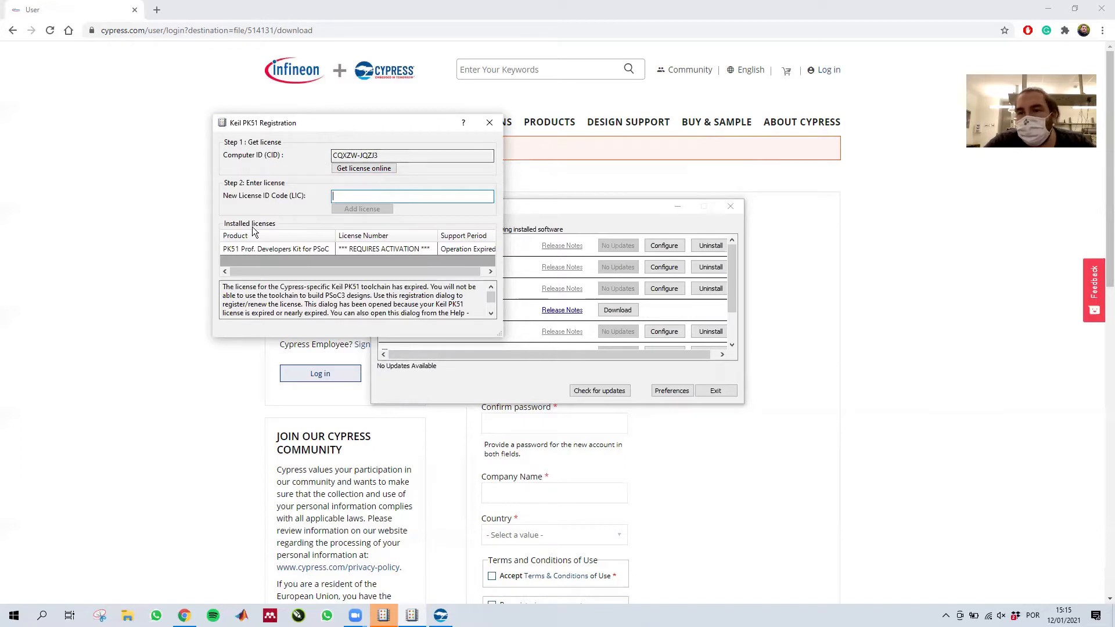
{"action": "left_click", "coordinate": [492, 122]}
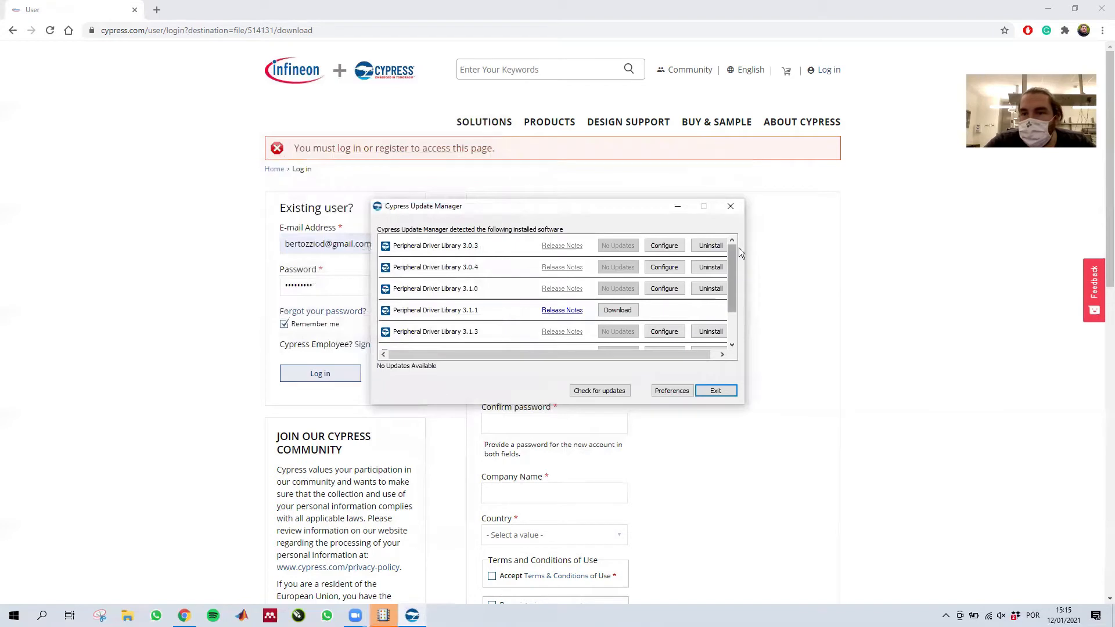
- Exit the Cypress Update Manager and switch to PSoC Creator
{"action": "mouse_move", "coordinate": [735, 255]}
{"action": "left_mouse_down"}
{"action": "mouse_move", "coordinate": [730, 310]}
{"action": "mouse_move", "coordinate": [736, 270]}
{"action": "left_mouse_up"}
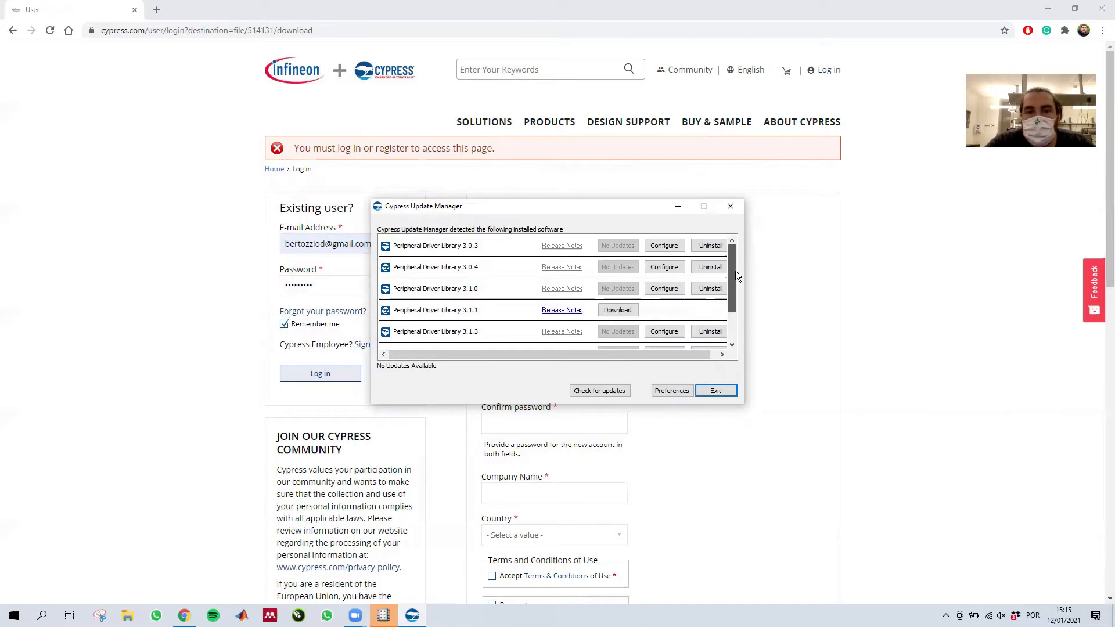
{"action": "left_click", "coordinate": [715, 391]}
{"action": "left_click", "coordinate": [384, 614]}
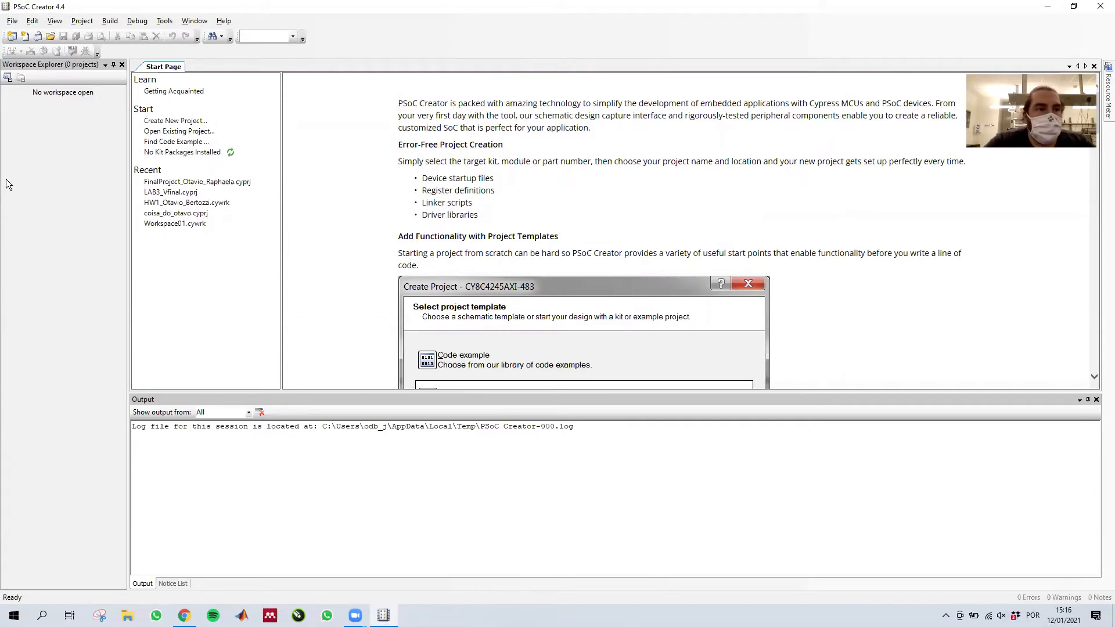
- Start a new design project for the PSoC 5LP target device CY8C5888LTI-LP097
{"action": "left_click", "coordinate": [13, 21]}
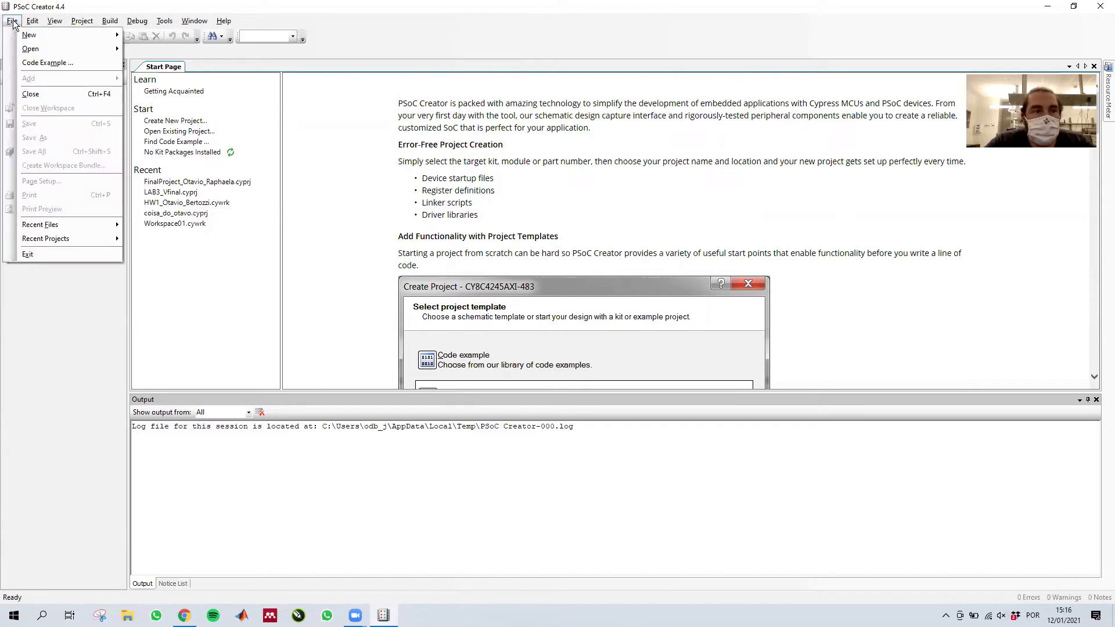
{"action": "mouse_move", "coordinate": [41, 51]}
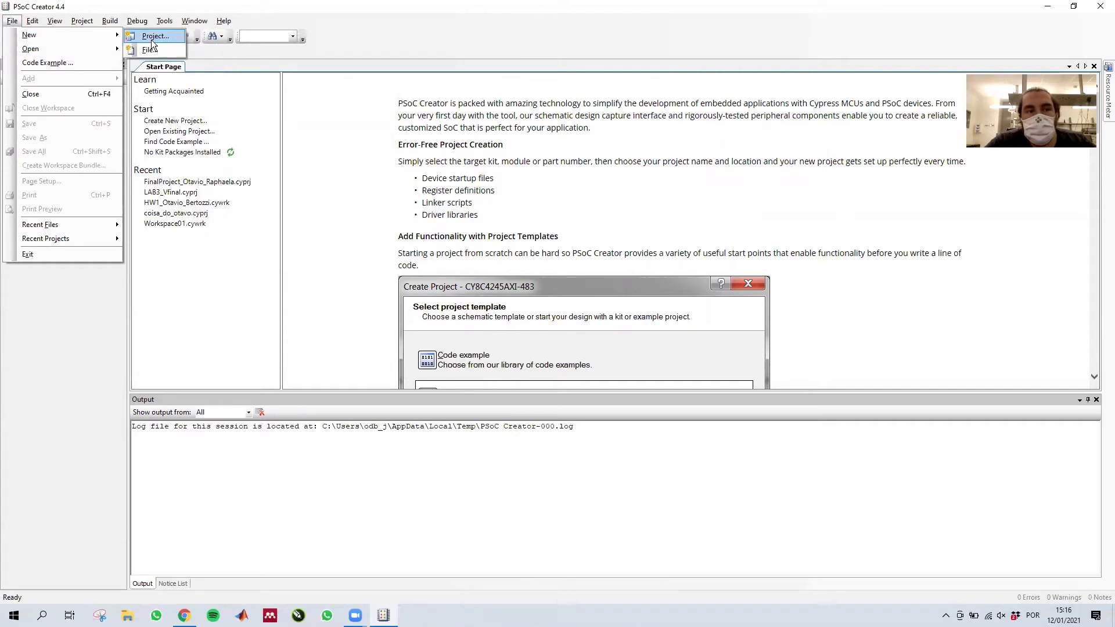
{"action": "left_click", "coordinate": [154, 36]}
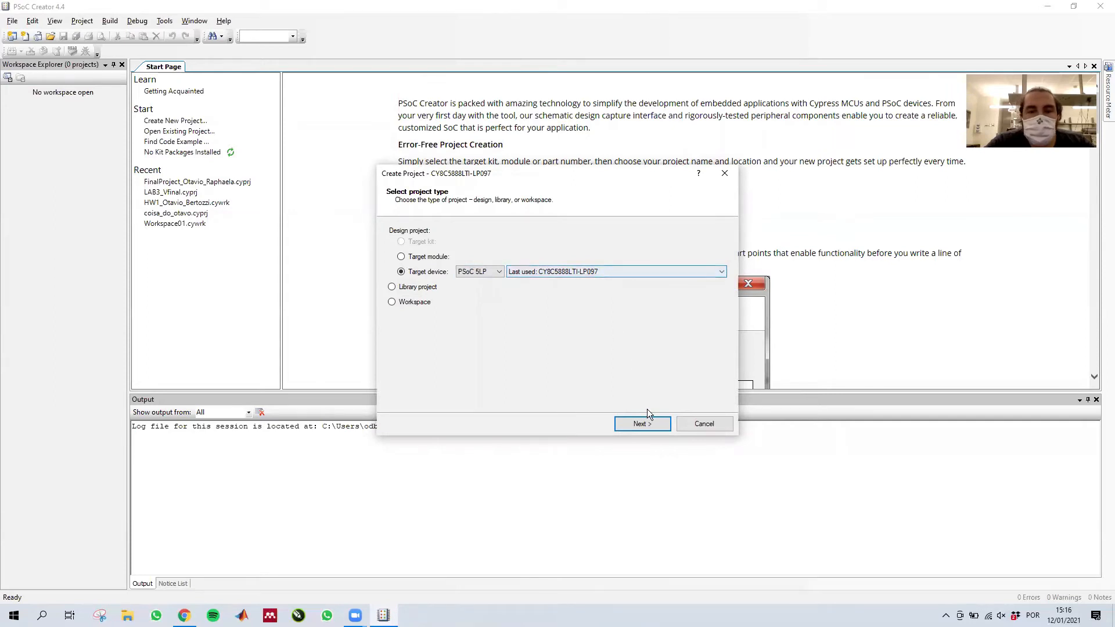
{"action": "left_click", "coordinate": [642, 424]}
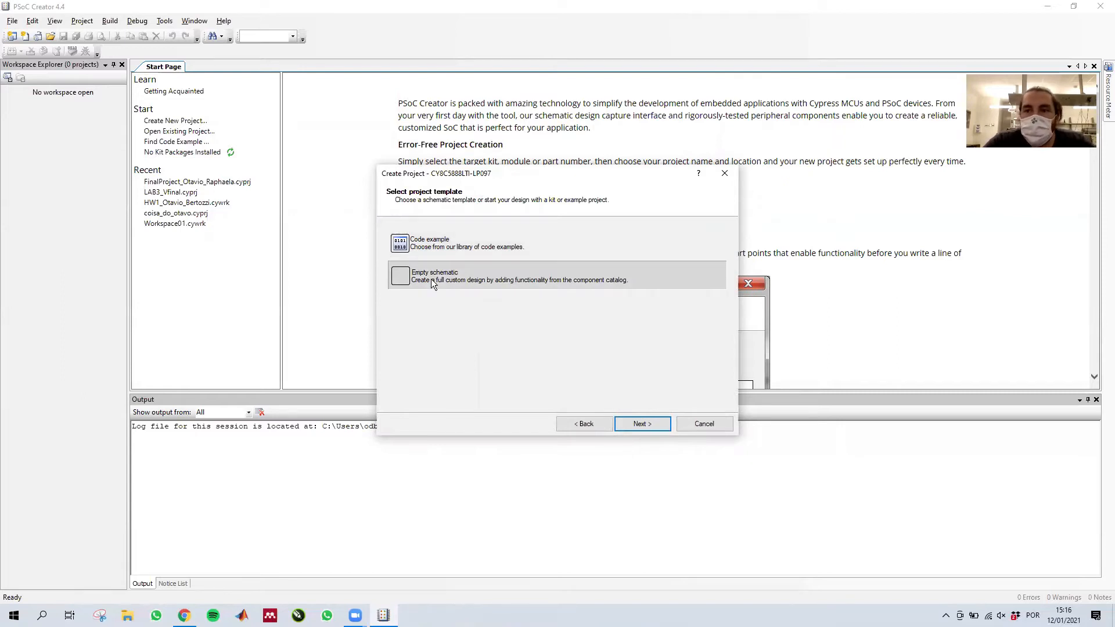
- Choose the code example template for the project and filter the examples by "therm"
{"action": "left_click", "coordinate": [474, 244]}
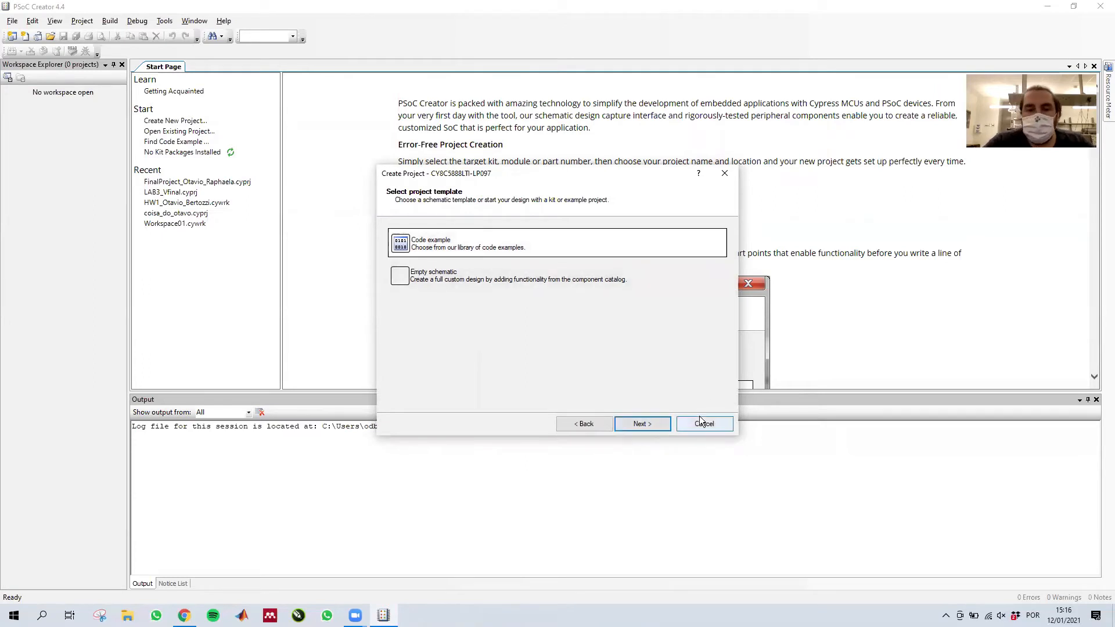
{"action": "left_click", "coordinate": [638, 423]}
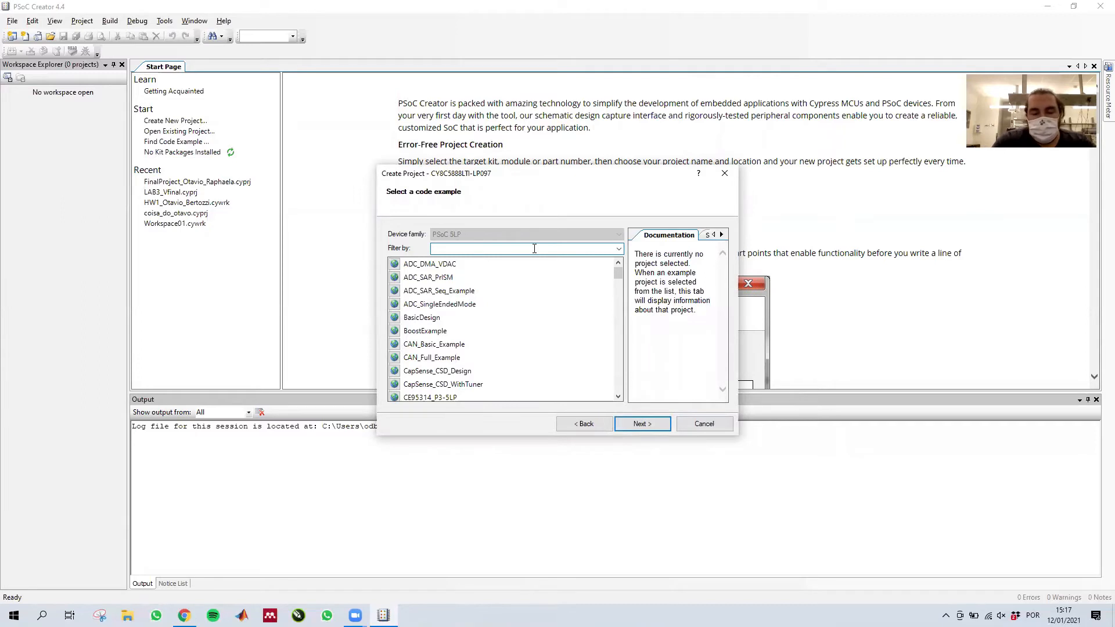
{"action": "type", "text": "therm"}
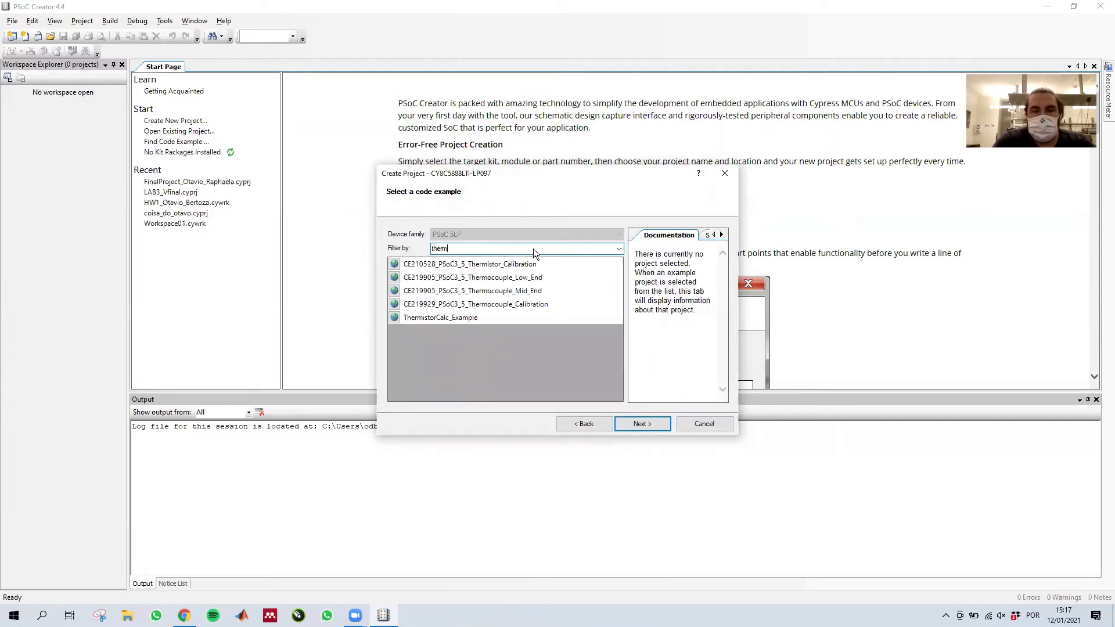
- Create the project ThermistorCalc_Example01 from the ThermistorCalc_Example code example, trusting its components and keeping the proposed workspace and location
{"action": "left_click", "coordinate": [468, 318]}
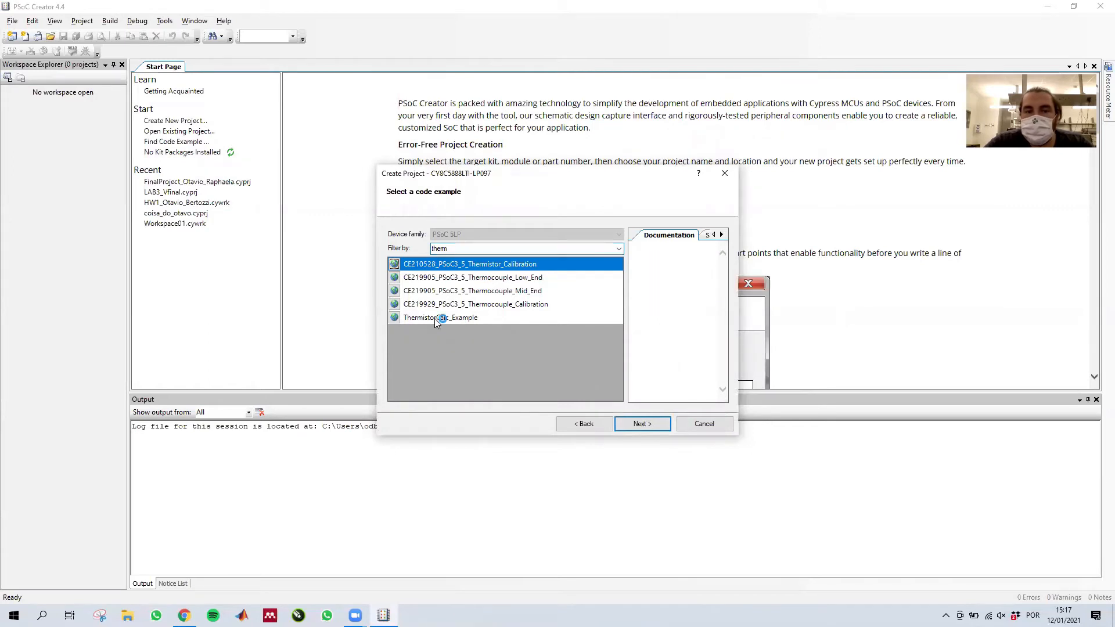
{"action": "left_click", "coordinate": [434, 318]}
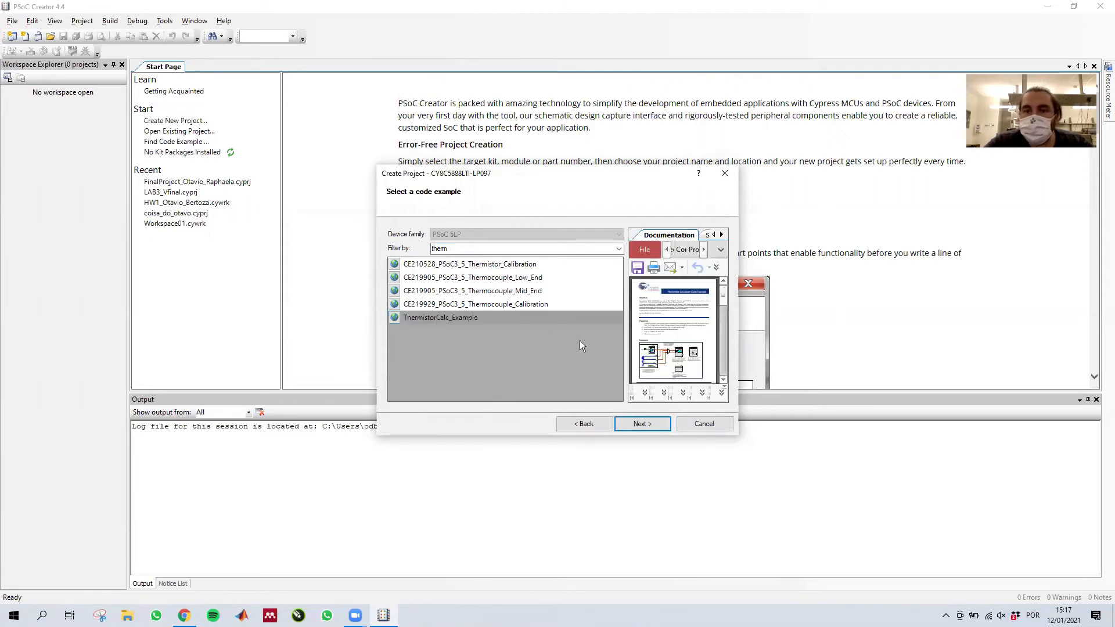
{"action": "left_click", "coordinate": [644, 424]}
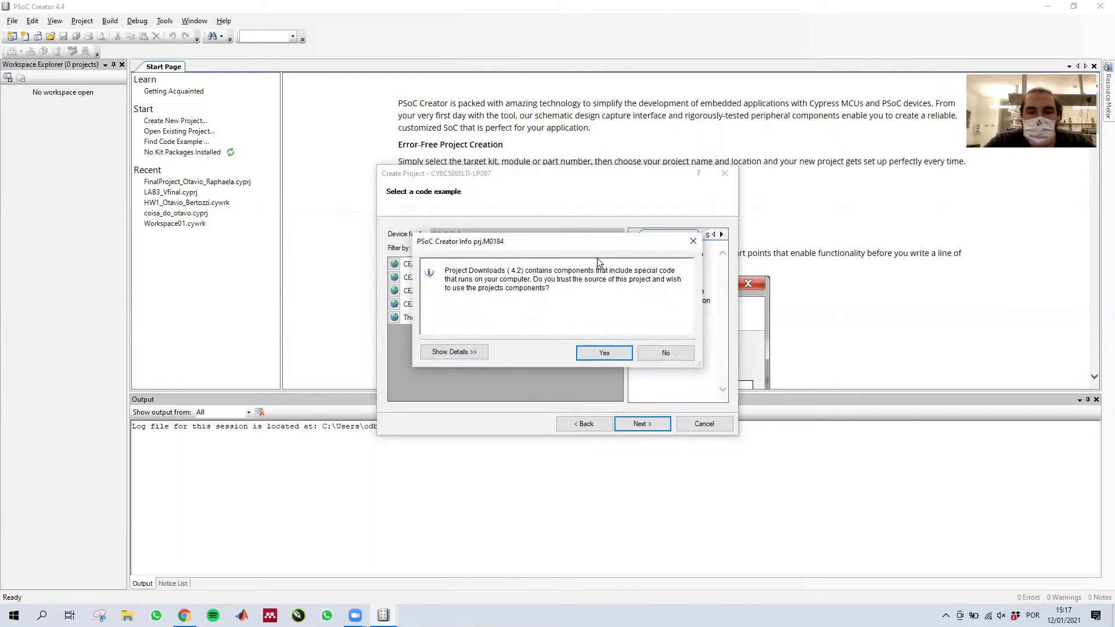
{"action": "left_click", "coordinate": [603, 358]}
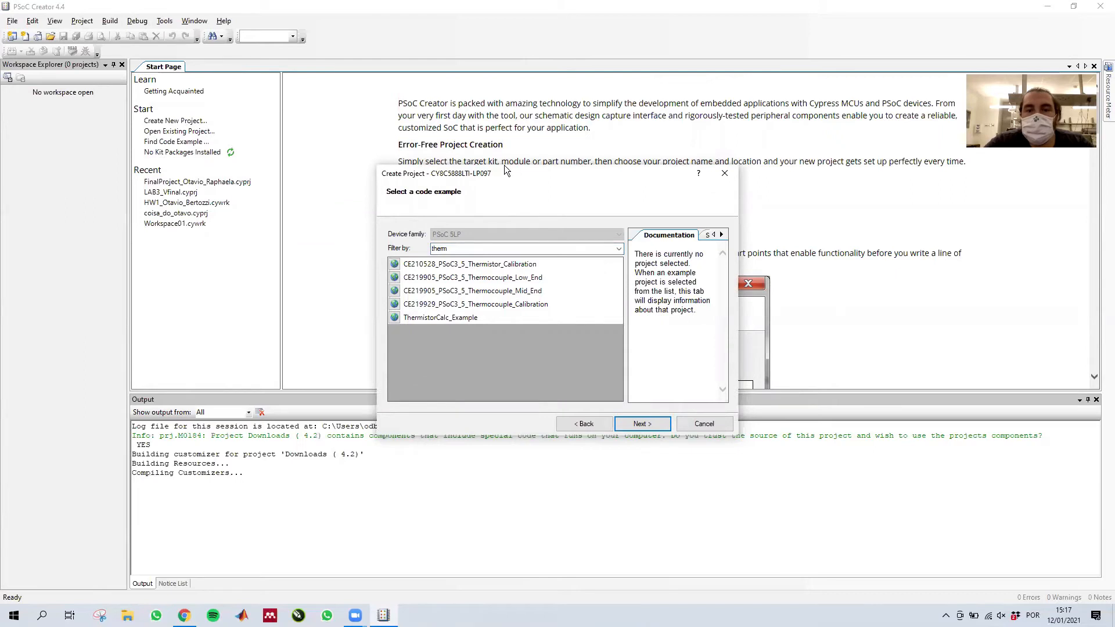
{"action": "left_click", "coordinate": [542, 192]}
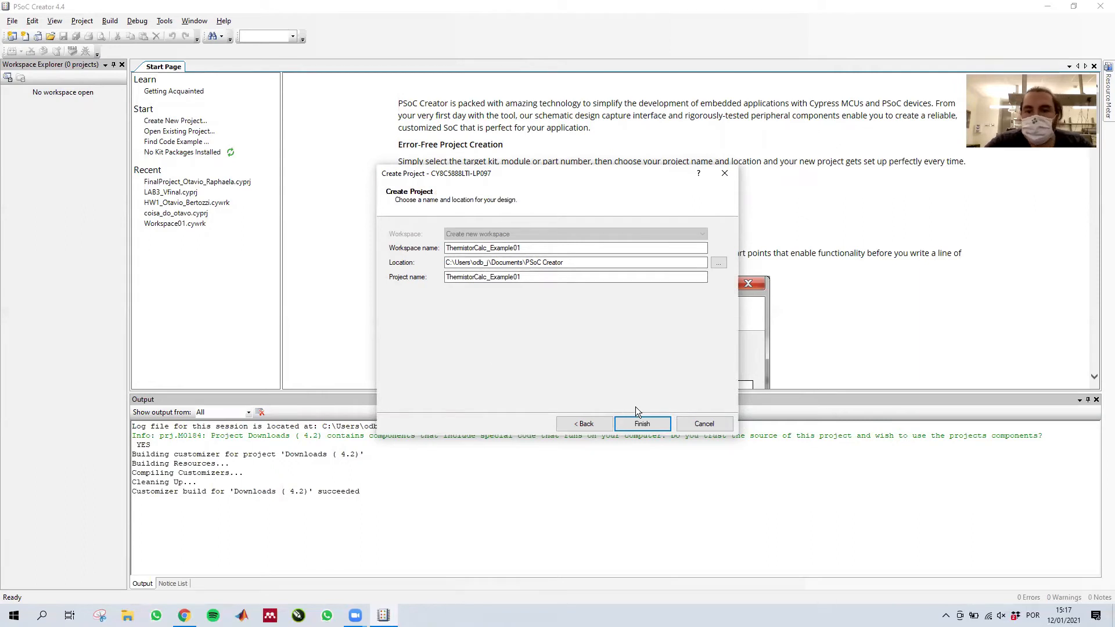
{"action": "left_click", "coordinate": [660, 429]}
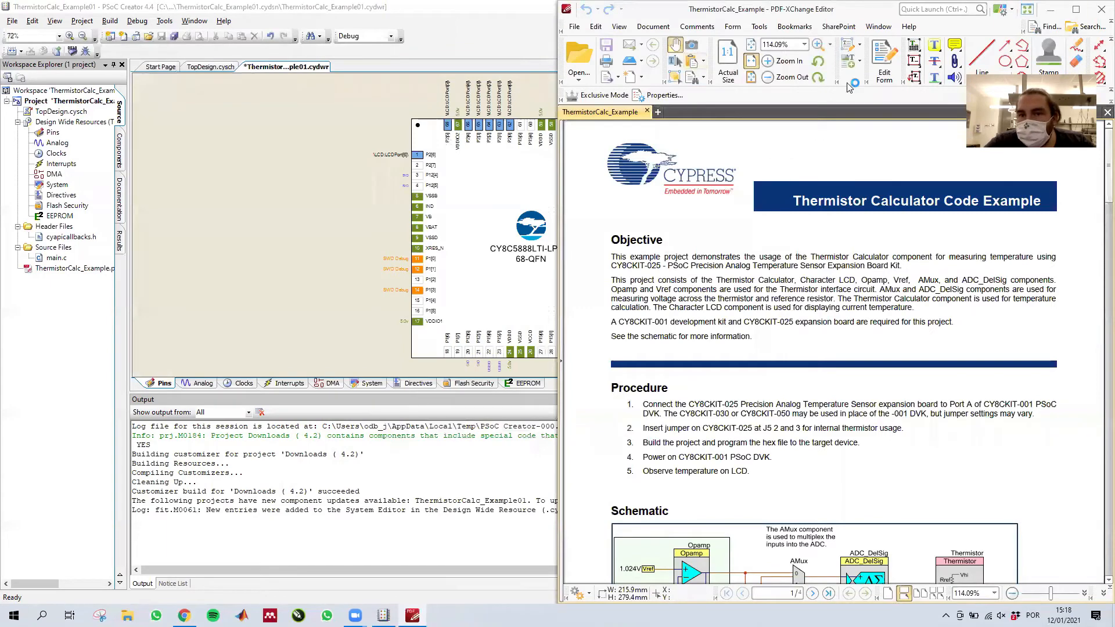
- Read the thermistor calculator PDF's objective, procedure, schematic and resource pages in full window size, and close the document
{"action": "left_click_drag", "start_coordinate": [779, 11], "coordinate": [424, 9]}
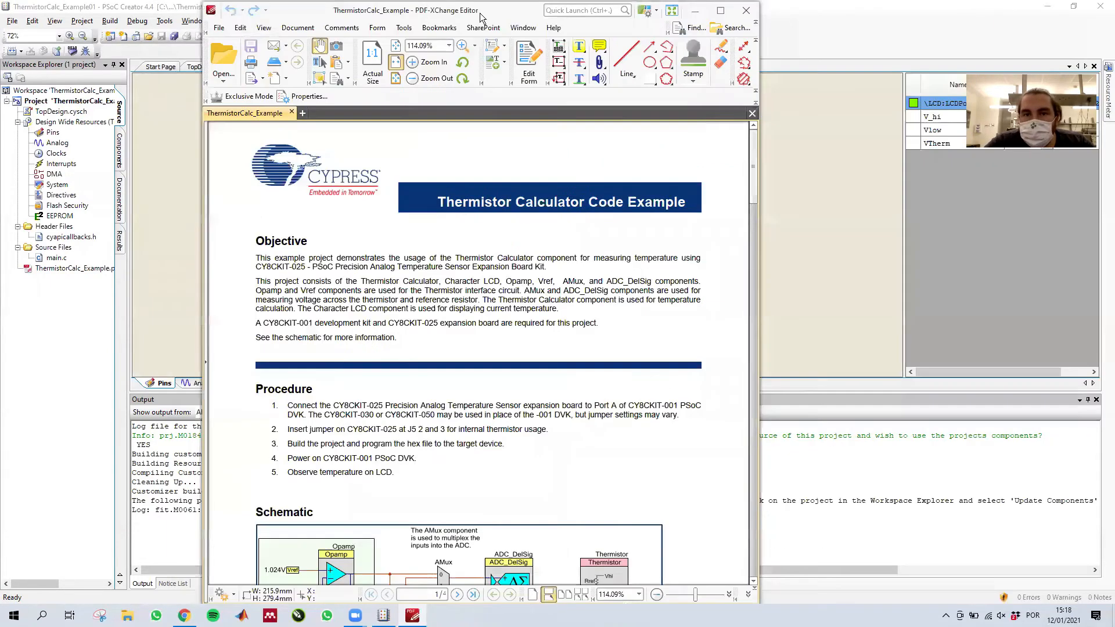
{"action": "left_click", "coordinate": [722, 9]}
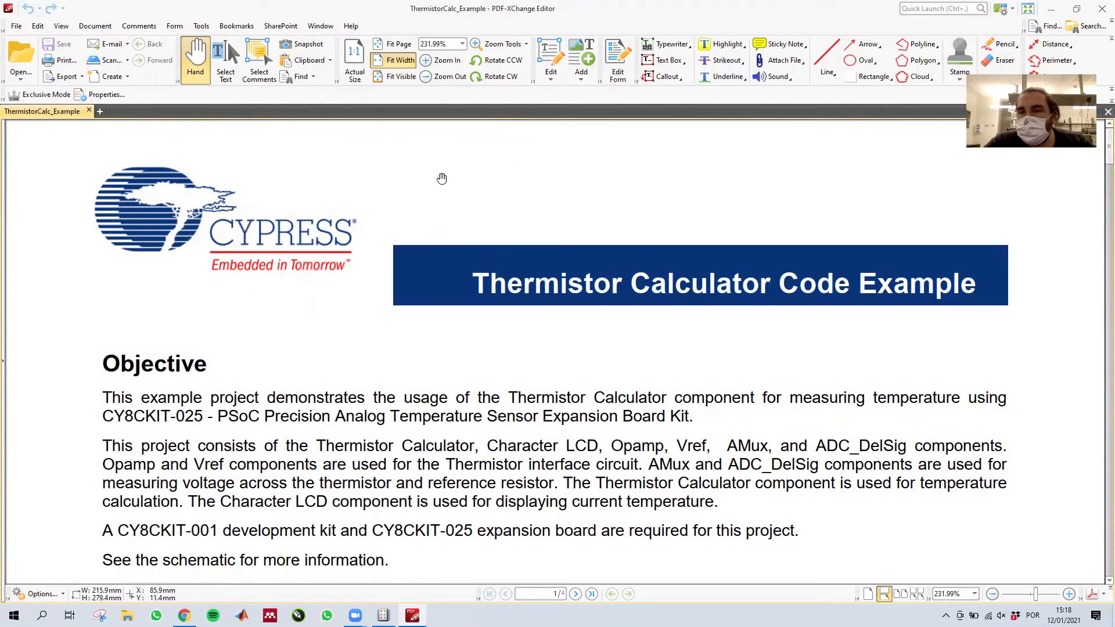
{"action": "scroll", "coordinate": [443, 191], "scroll_direction": "down", "scroll_amount": 3}
{"action": "scroll", "coordinate": [445, 208], "scroll_direction": "down", "scroll_amount": 20}
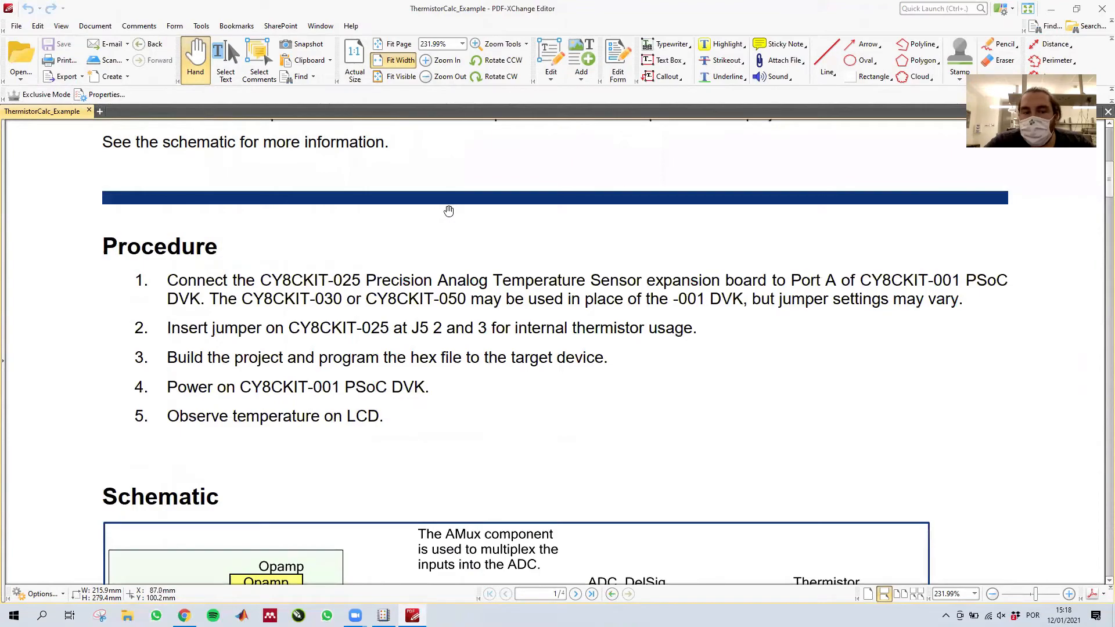
{"action": "scroll", "coordinate": [449, 210], "scroll_direction": "down", "scroll_amount": 9}
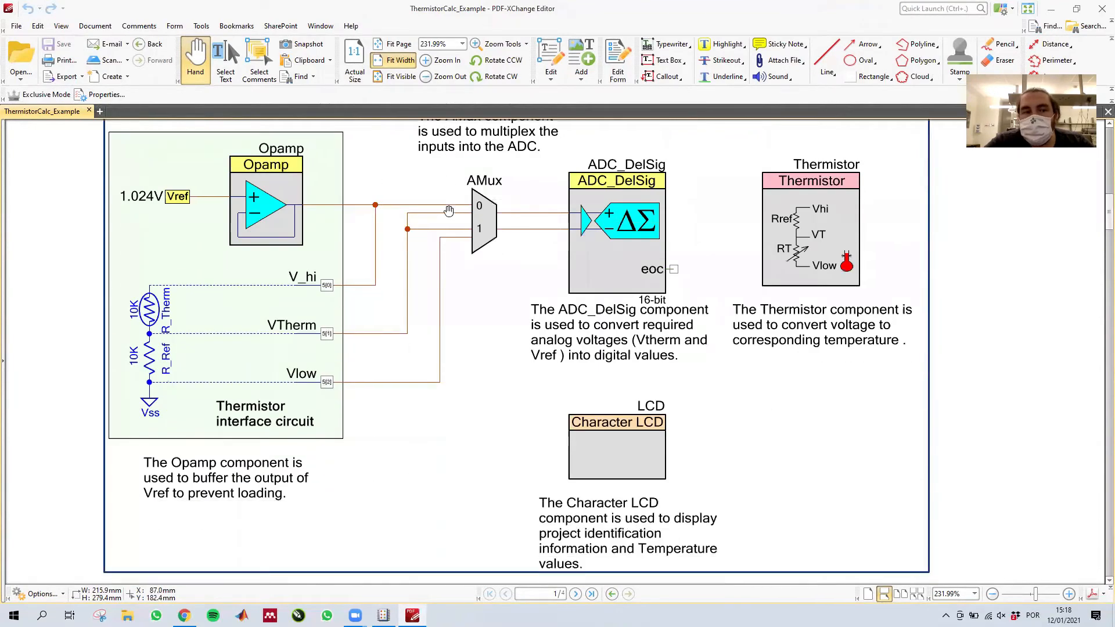
{"action": "scroll", "coordinate": [449, 210], "scroll_direction": "down", "scroll_amount": 20}
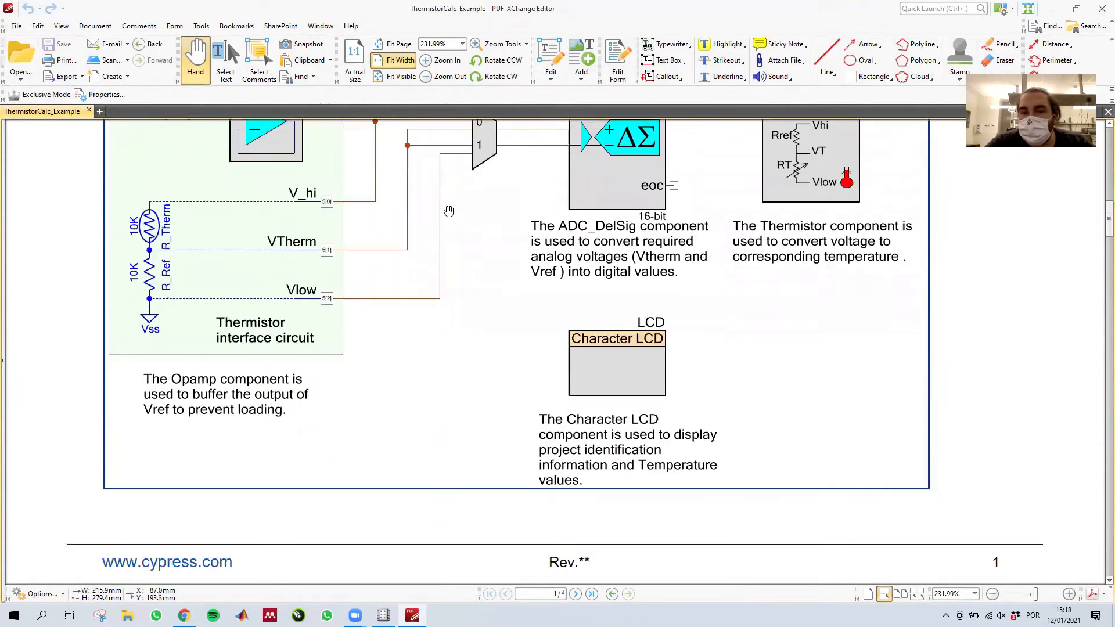
{"action": "scroll", "coordinate": [449, 211], "scroll_direction": "down", "scroll_amount": 20}
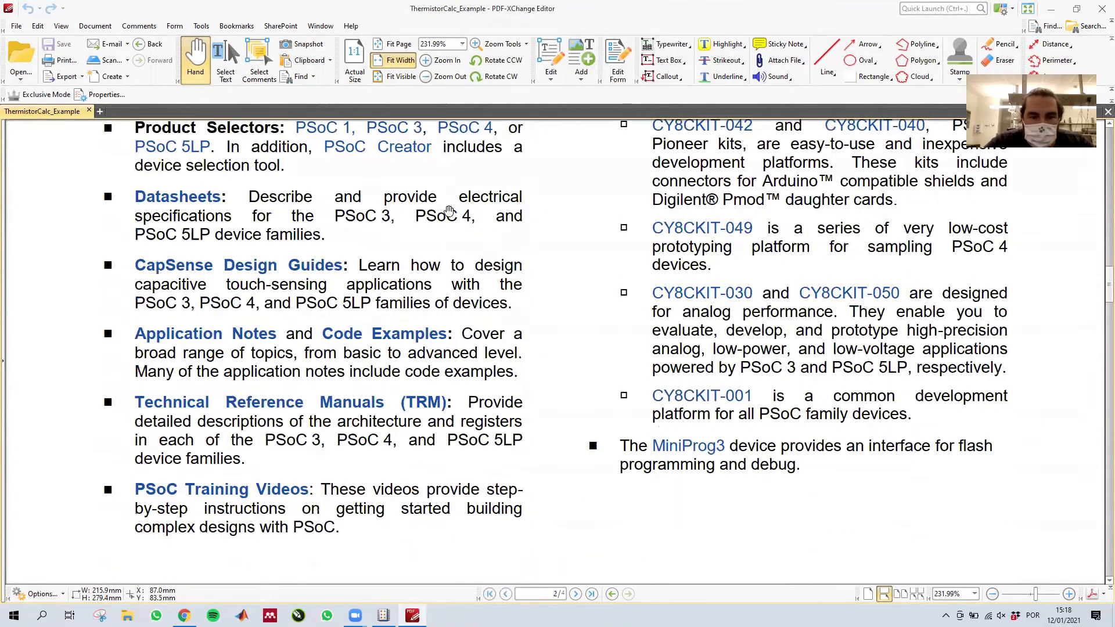
{"action": "left_click", "coordinate": [1104, 9]}
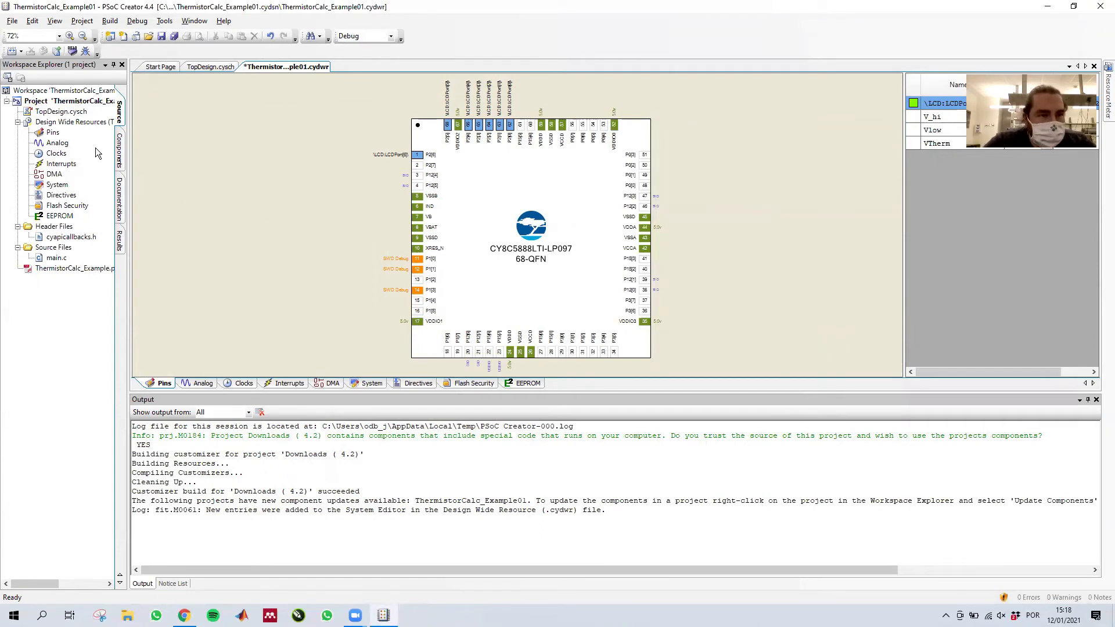
- Examine the top design's description and schematic pages, including the Character LCD, the Thermistor component and the V_hi pin
{"action": "double_click", "coordinate": [69, 112]}
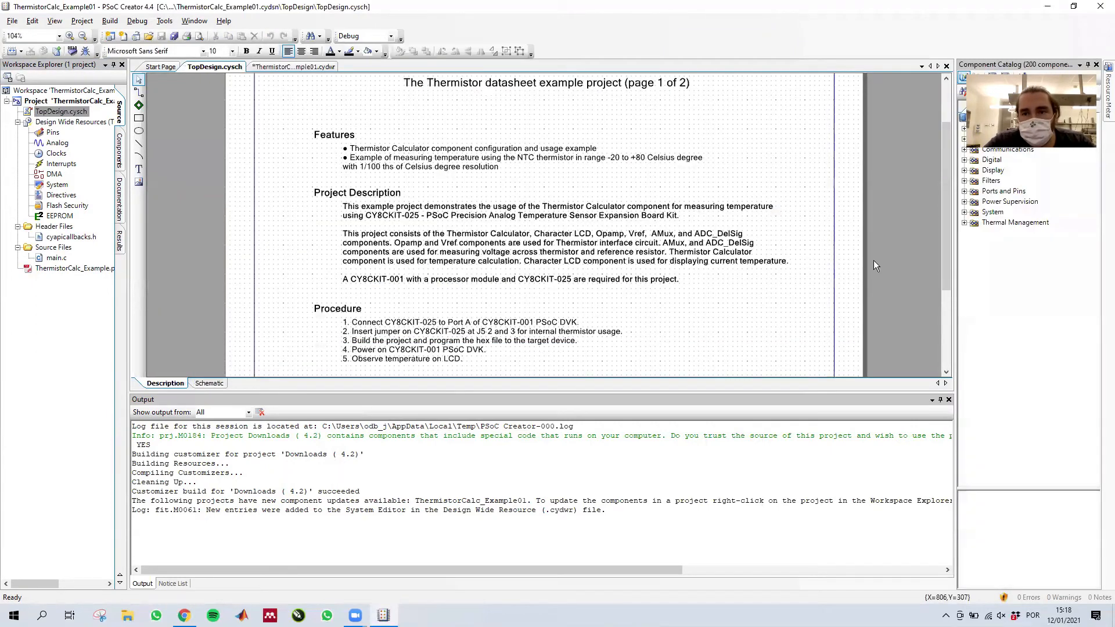
{"action": "left_click_drag", "start_coordinate": [947, 201], "coordinate": [928, 177]}
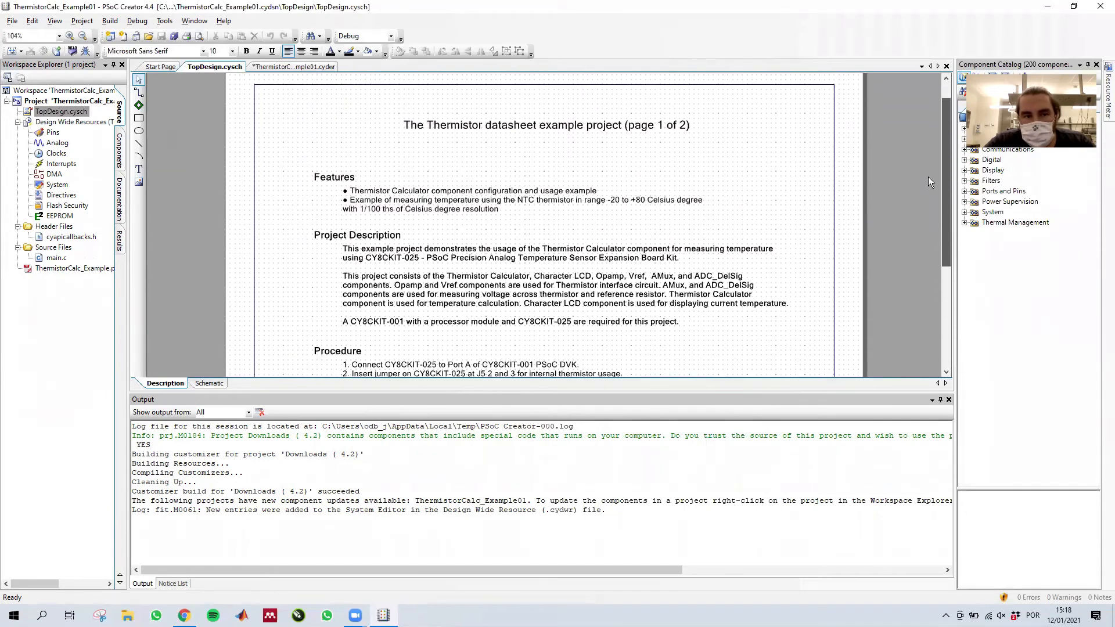
{"action": "left_click", "coordinate": [208, 384]}
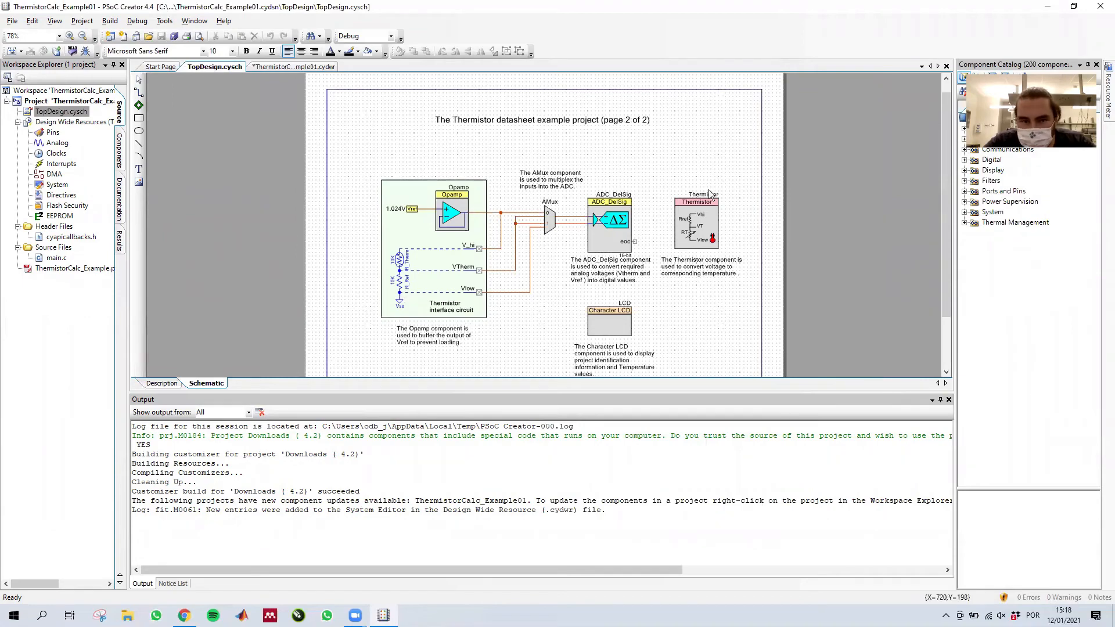
{"action": "scroll", "coordinate": [599, 190], "scroll_direction": "up", "scroll_amount": 3}
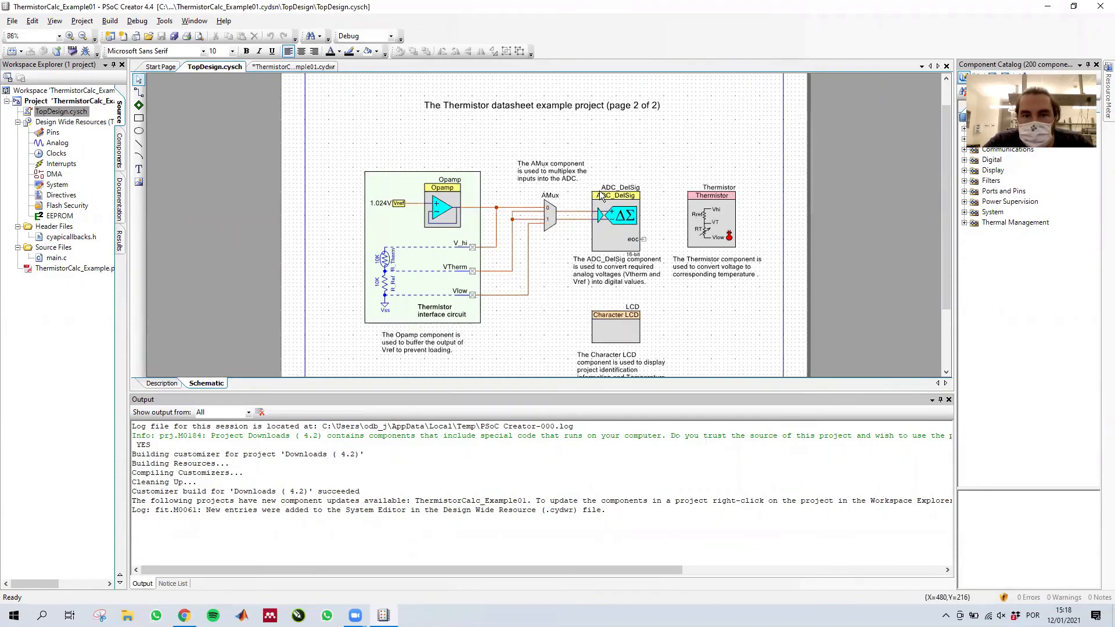
{"action": "left_click_drag", "start_coordinate": [947, 220], "coordinate": [937, 242]}
{"action": "scroll", "coordinate": [741, 187], "scroll_direction": "down", "scroll_amount": 2}
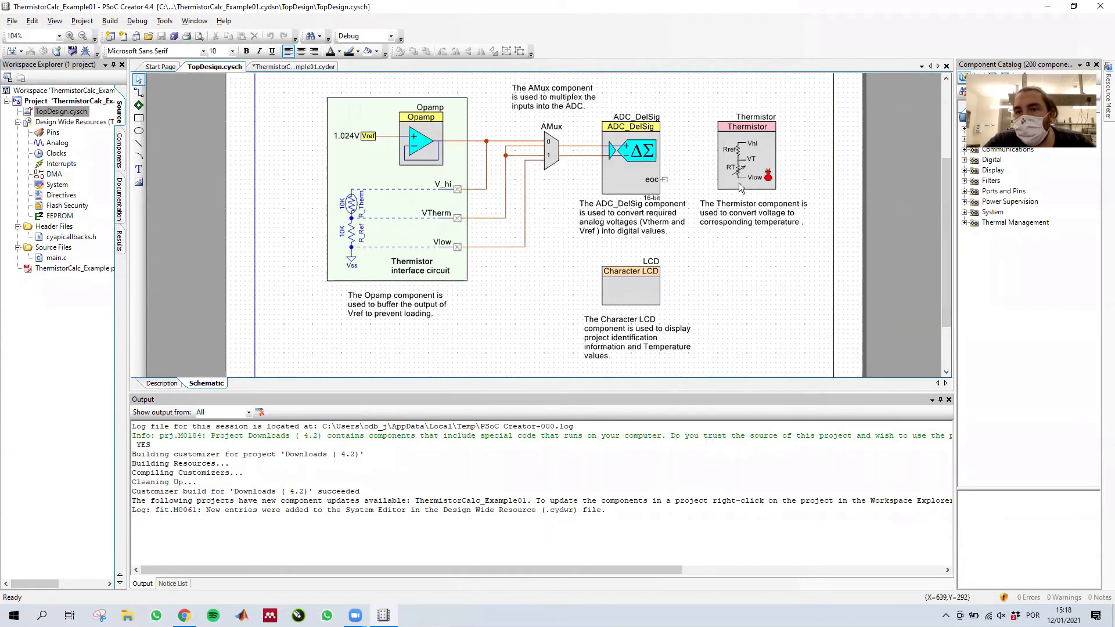
{"action": "left_click_drag", "start_coordinate": [947, 280], "coordinate": [946, 271]}
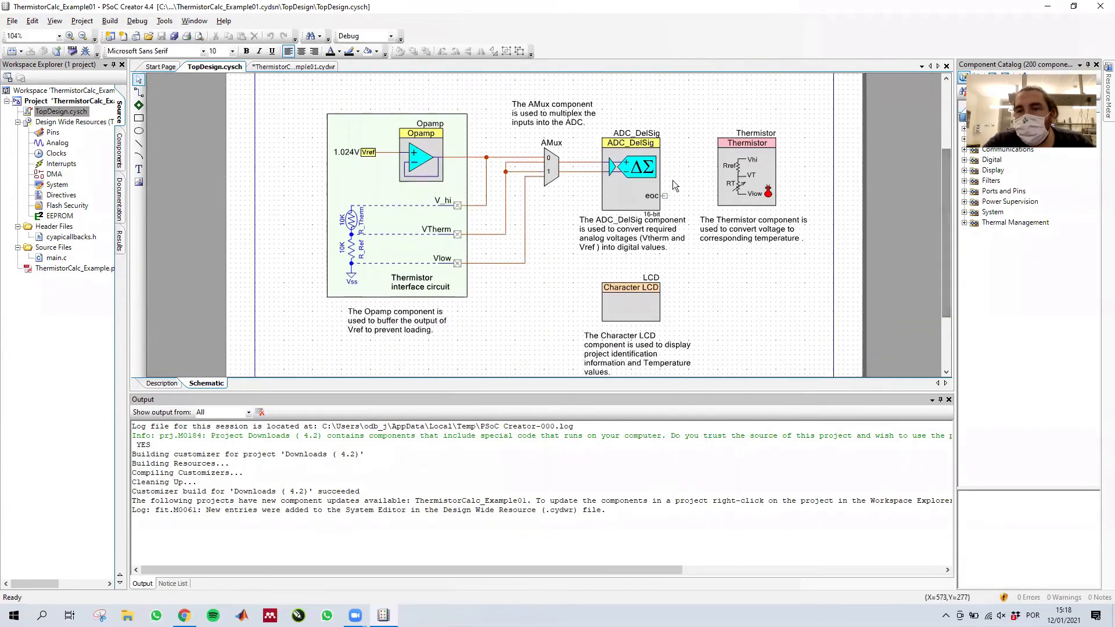
{"action": "scroll", "coordinate": [633, 185], "scroll_direction": "down", "scroll_amount": 1}
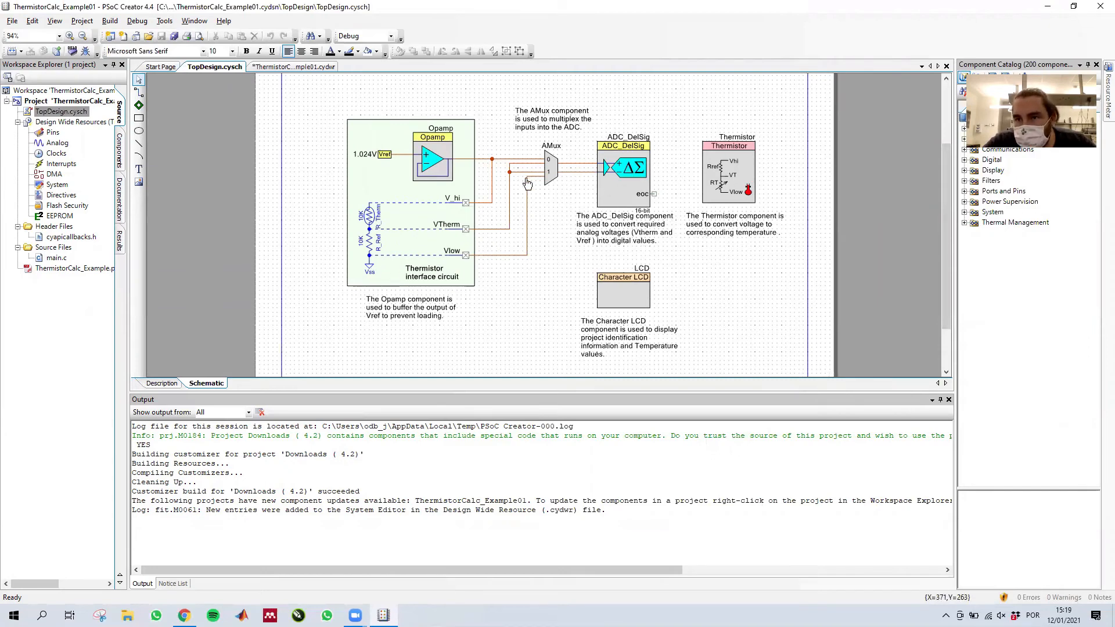
{"action": "left_click", "coordinate": [623, 301]}
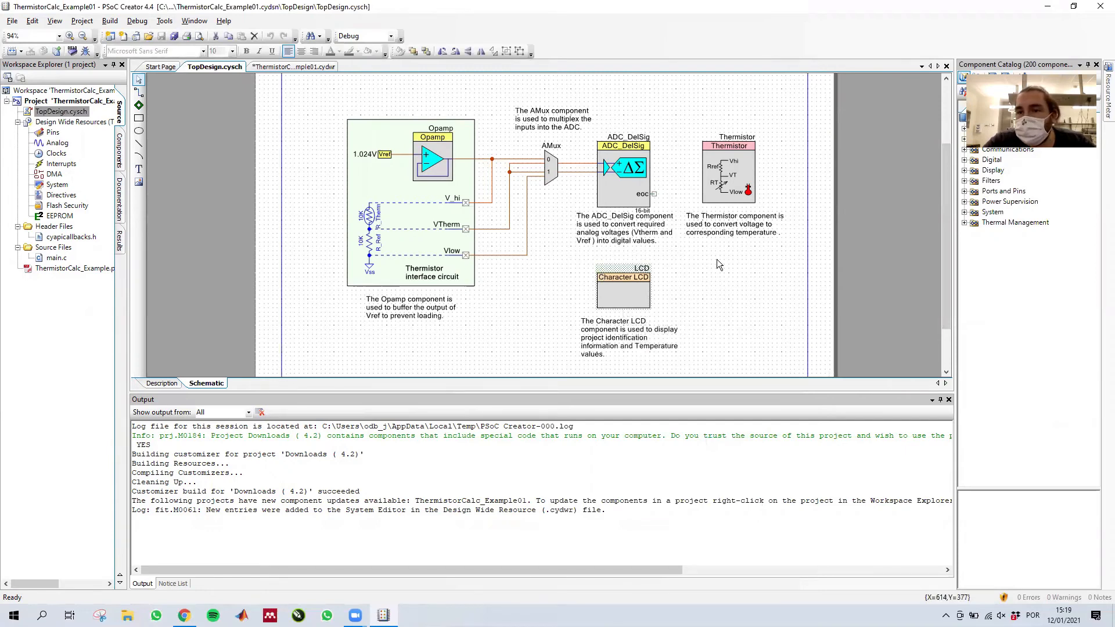
{"action": "left_click", "coordinate": [730, 170]}
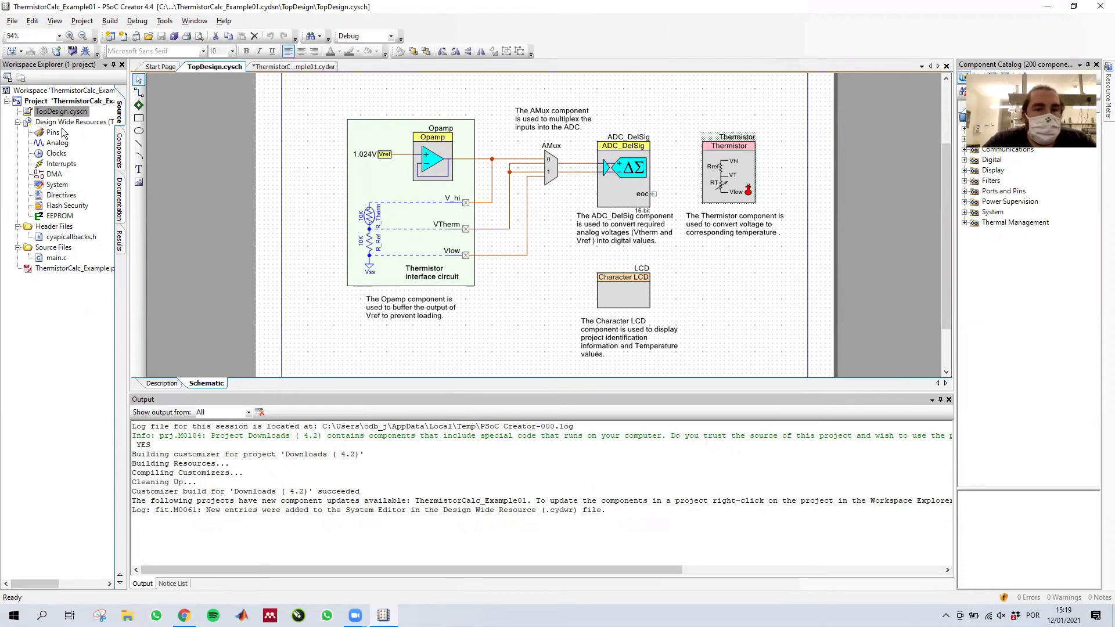
{"action": "left_click", "coordinate": [464, 201]}
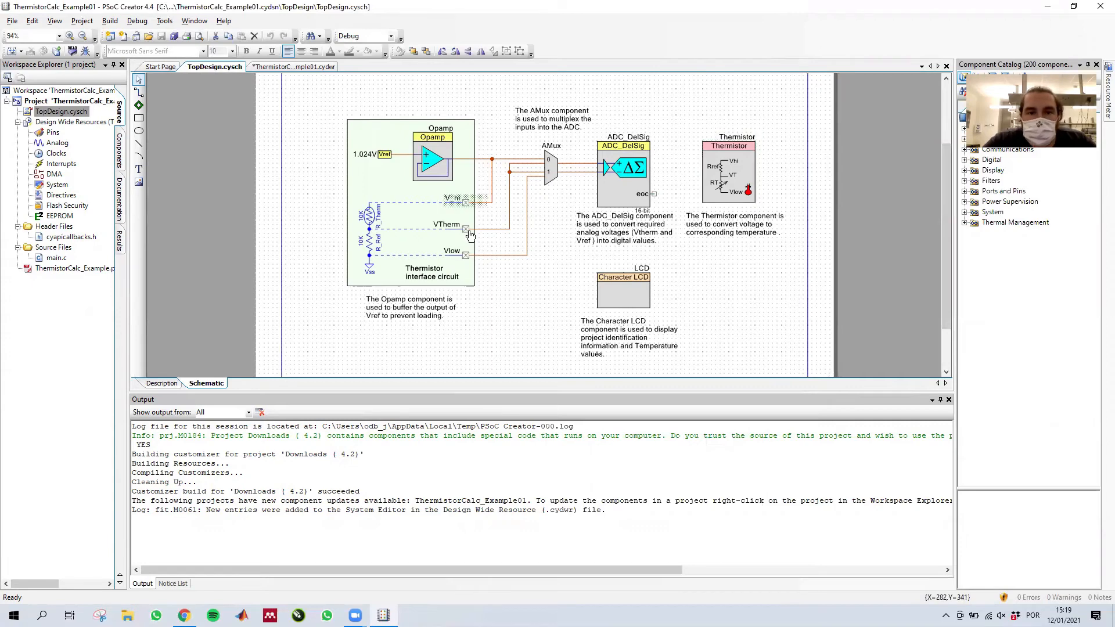
{"action": "mouse_move", "coordinate": [448, 161]}
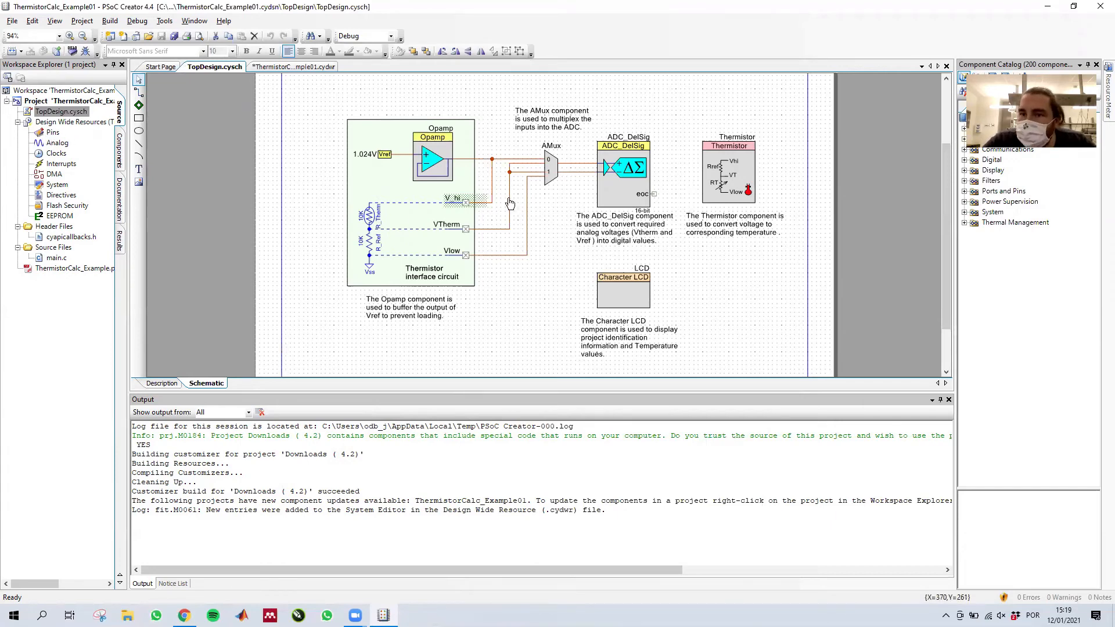
- Read through main.c, examining the component start calls, the LCD text output and the thermistor measurement loop
{"action": "left_click", "coordinate": [51, 260]}
{"action": "double_click", "coordinate": [52, 259]}
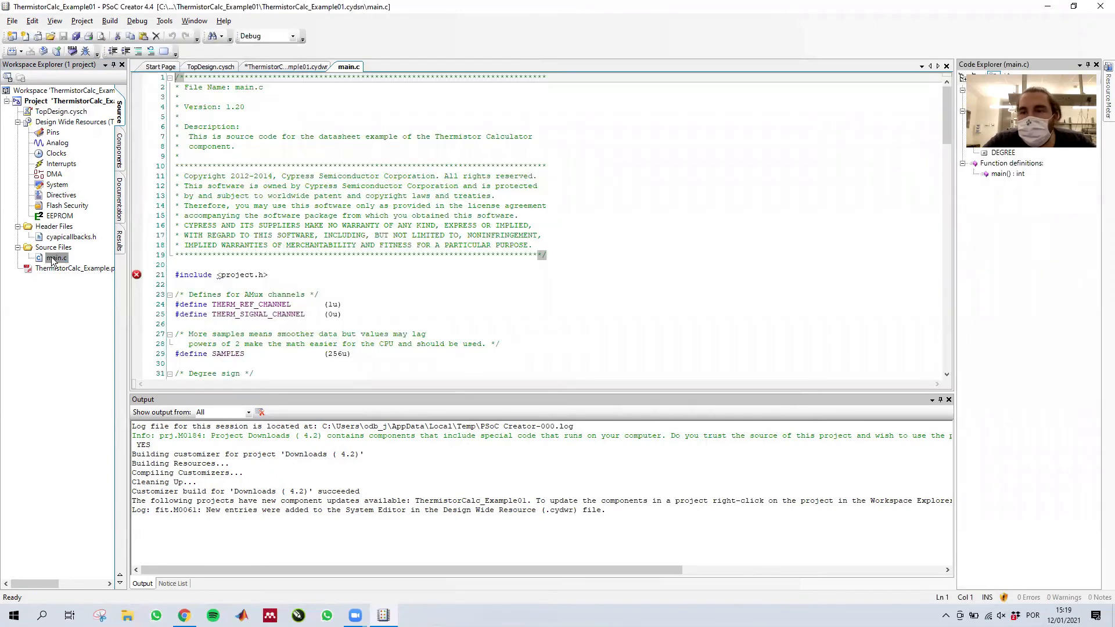
{"action": "scroll", "coordinate": [271, 131], "scroll_direction": "down", "scroll_amount": 12}
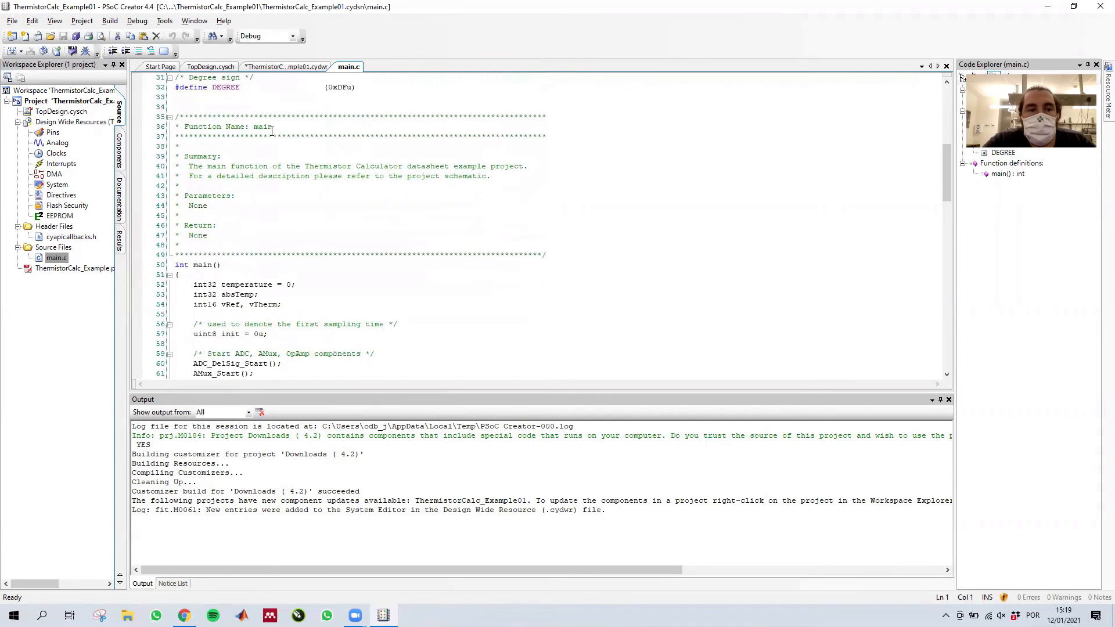
{"action": "scroll", "coordinate": [271, 131], "scroll_direction": "down", "scroll_amount": 5}
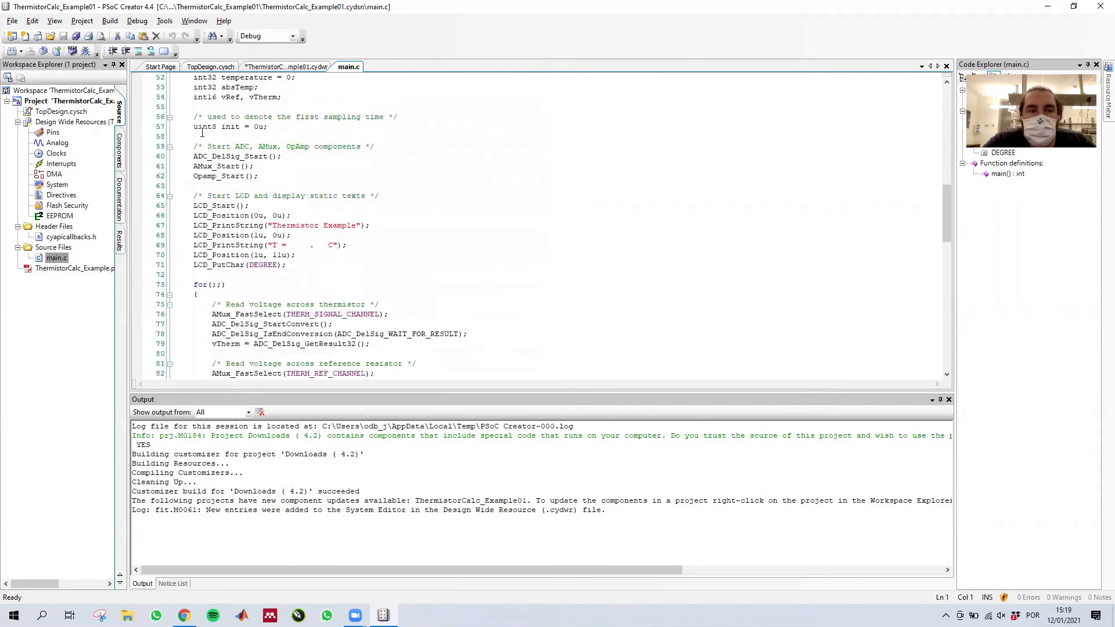
{"action": "left_click_drag", "start_coordinate": [198, 210], "coordinate": [228, 210]}
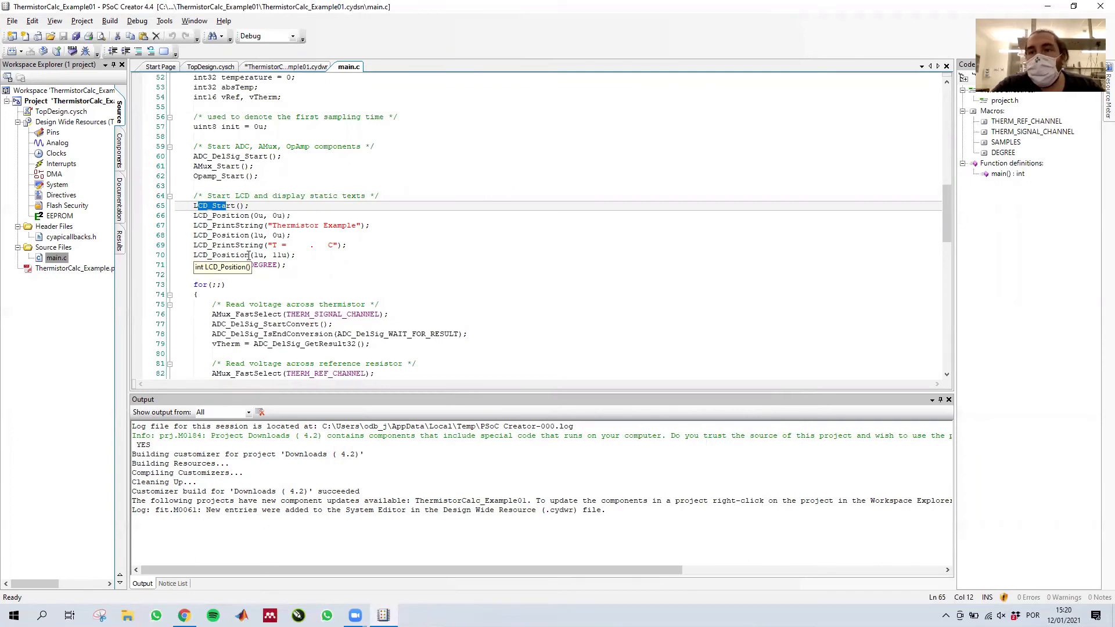
{"action": "left_click_drag", "start_coordinate": [209, 217], "coordinate": [299, 230]}
{"action": "left_click", "coordinate": [227, 257]}
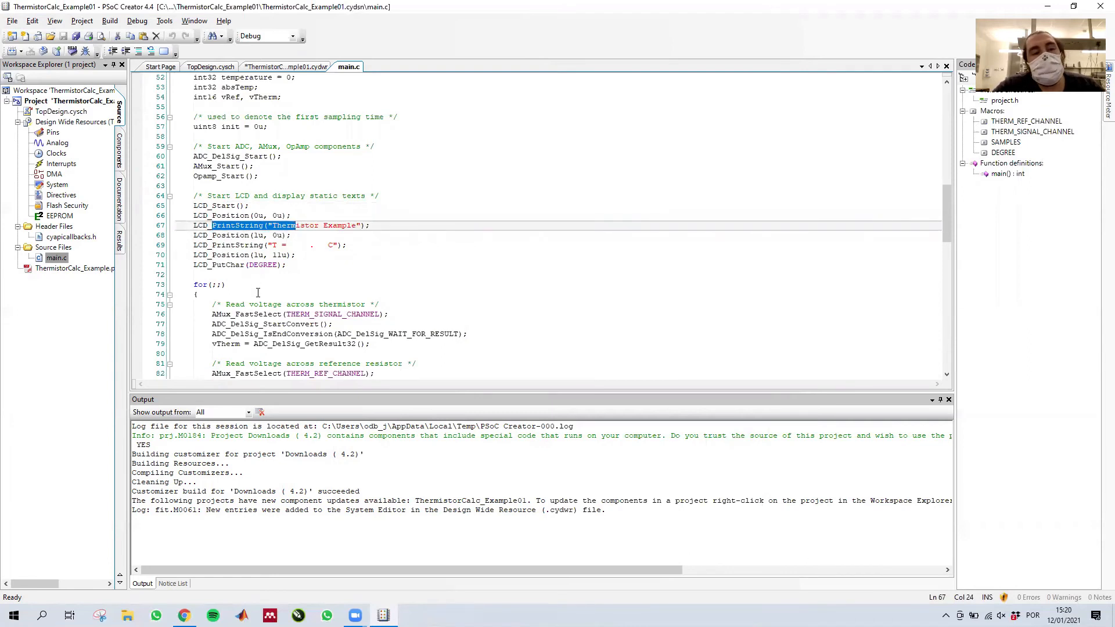
{"action": "scroll", "coordinate": [250, 293], "scroll_direction": "down", "scroll_amount": 3}
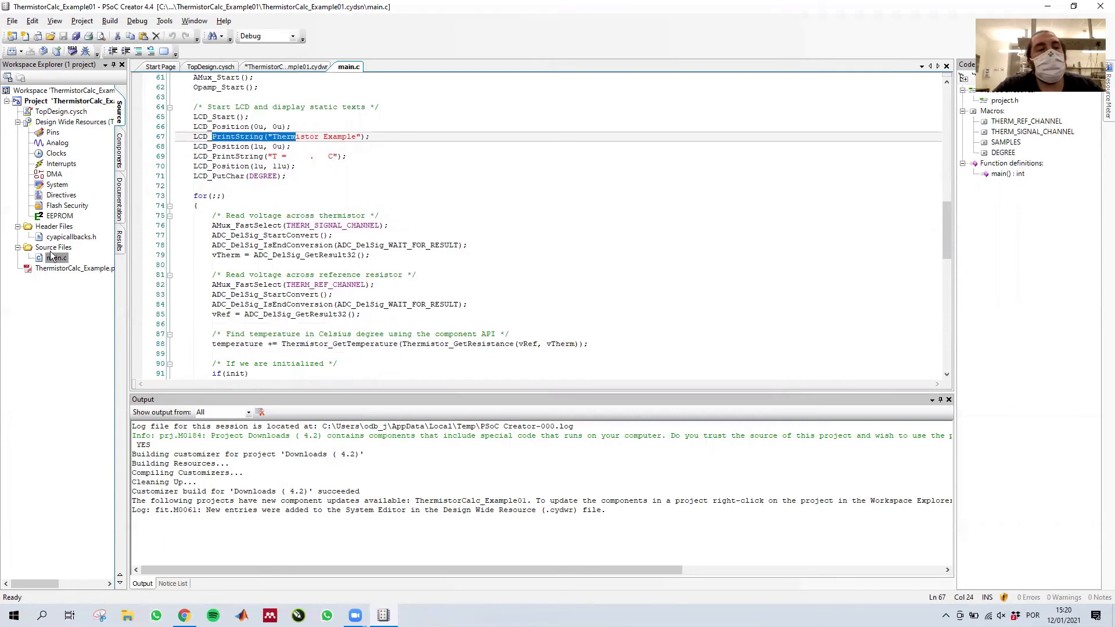
- Check the schematic's analog pins and assign V_hi to P0[7], Vlow to P0[6] and VTherm to P0[5]
{"action": "double_click", "coordinate": [58, 112]}
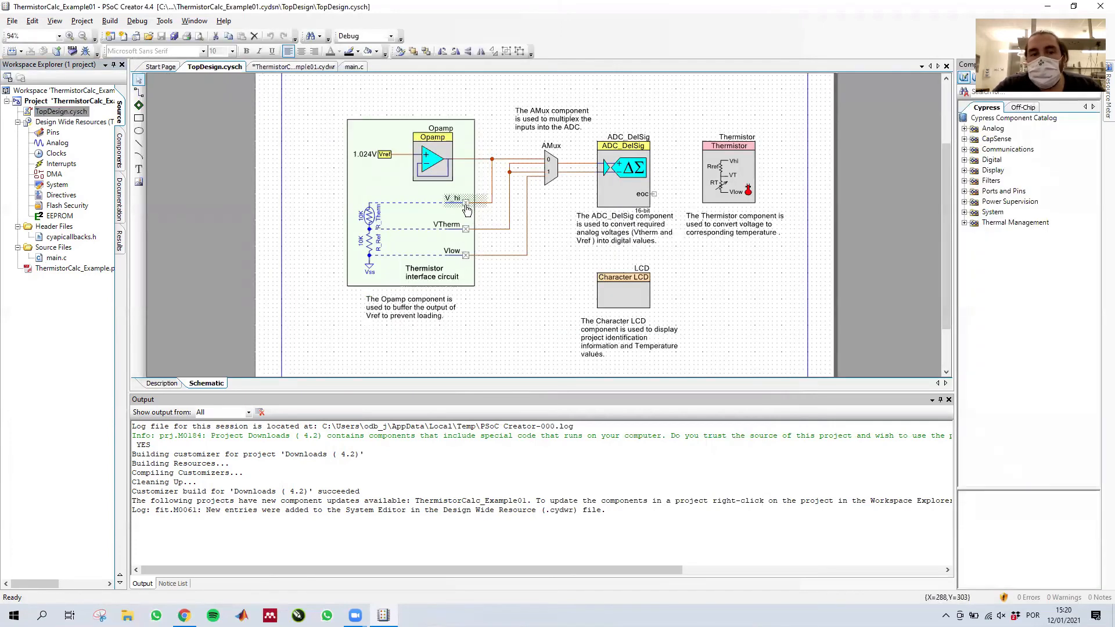
{"action": "mouse_move", "coordinate": [468, 232]}
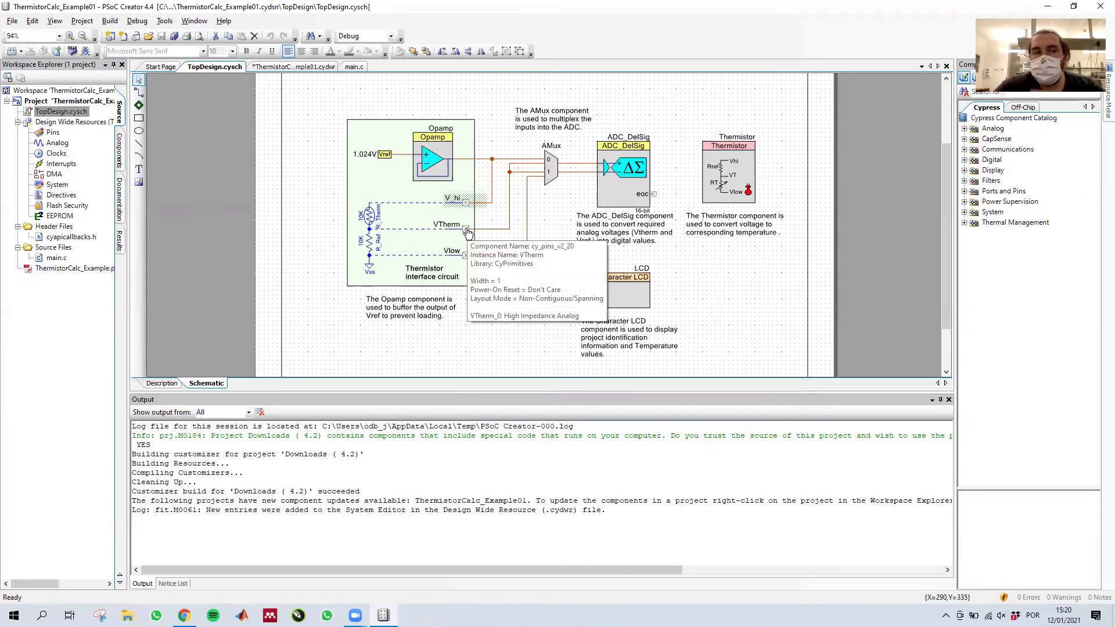
{"action": "double_click", "coordinate": [48, 133]}
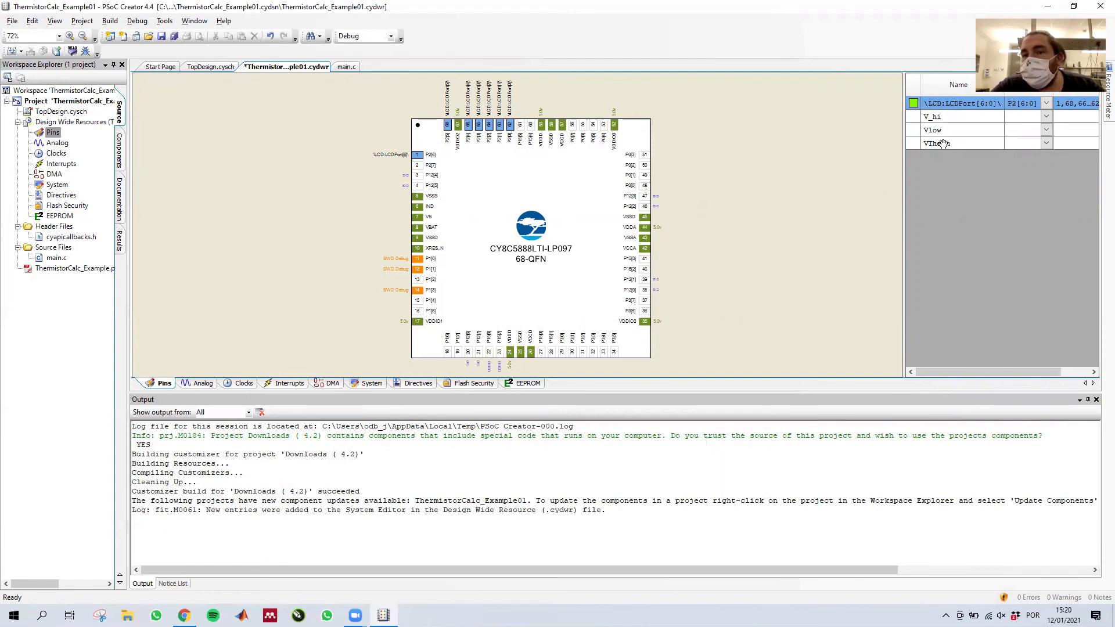
{"action": "left_click", "coordinate": [204, 68]}
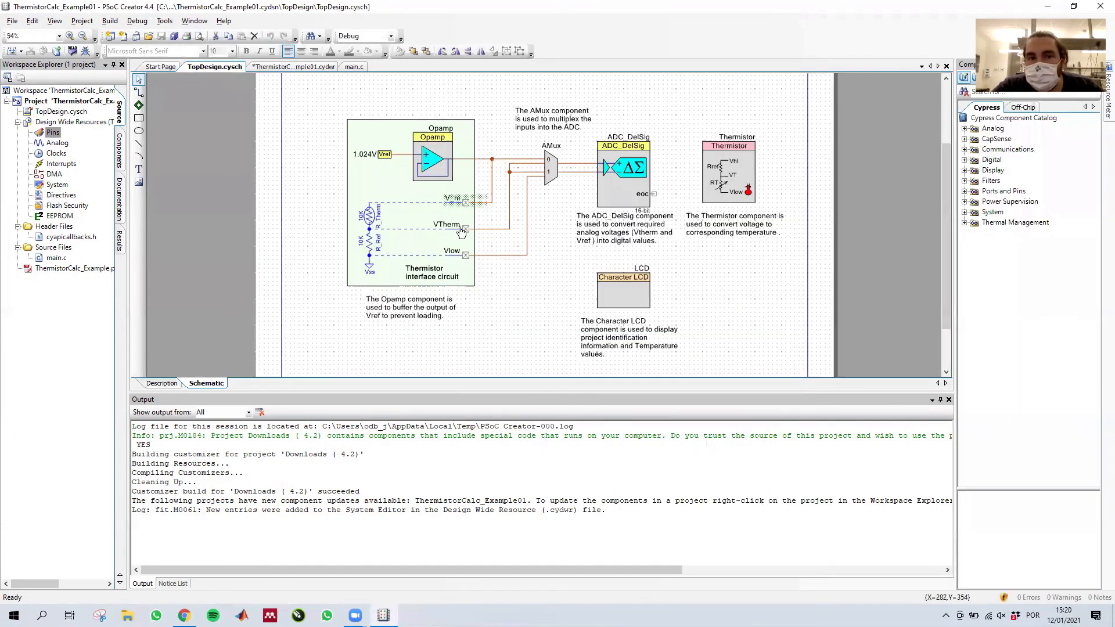
{"action": "left_click", "coordinate": [293, 67]}
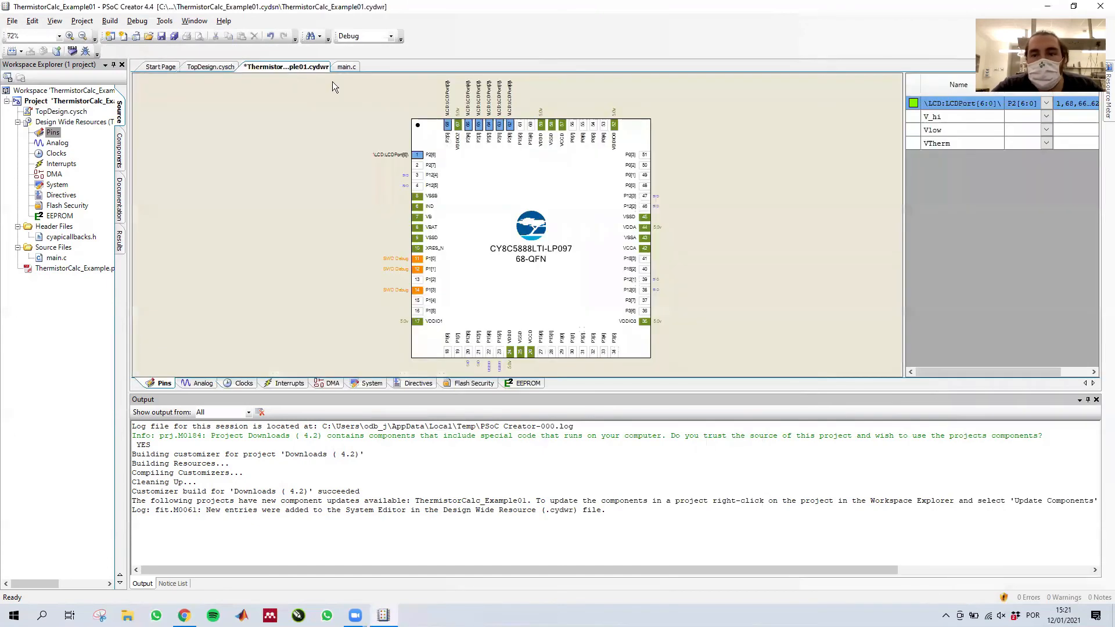
{"action": "left_click_drag", "start_coordinate": [929, 116], "coordinate": [572, 126]}
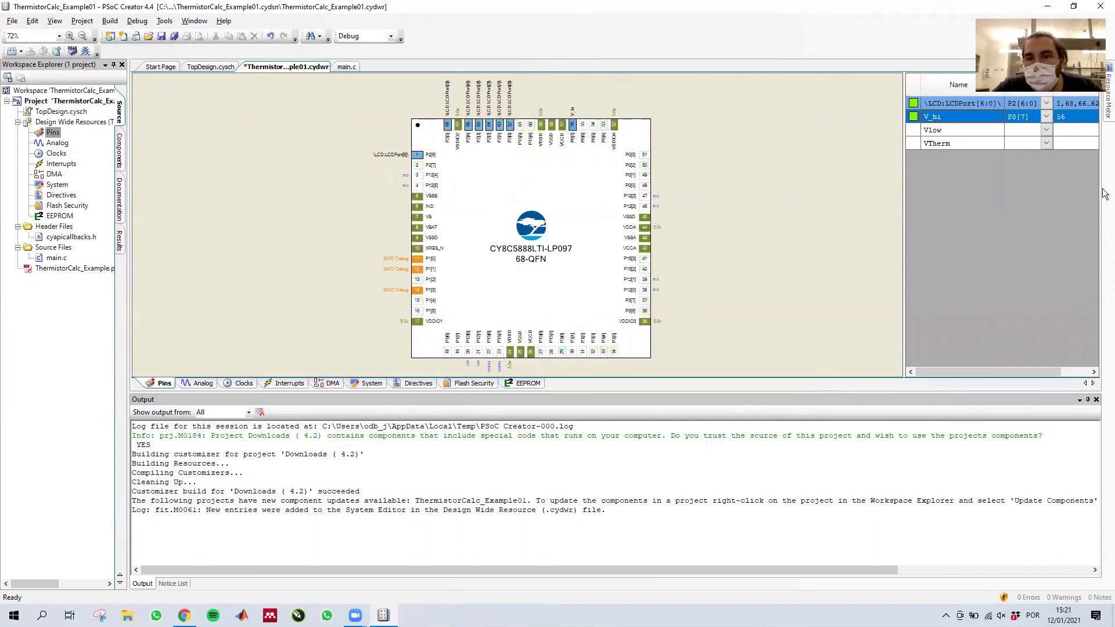
{"action": "left_click_drag", "start_coordinate": [910, 134], "coordinate": [582, 125]}
{"action": "left_click_drag", "start_coordinate": [910, 144], "coordinate": [593, 126]}
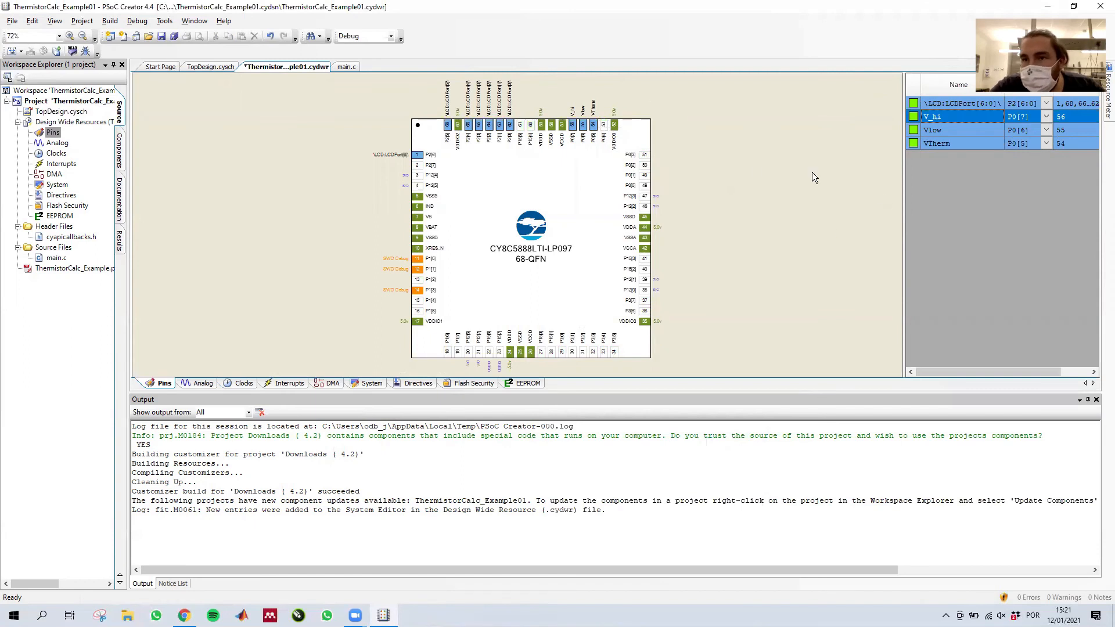
- Review the top design and pin assignments once more and build the ThermistorCalc_Example01 project in the Debug configuration
{"action": "left_click", "coordinate": [55, 259]}
{"action": "double_click", "coordinate": [61, 112]}
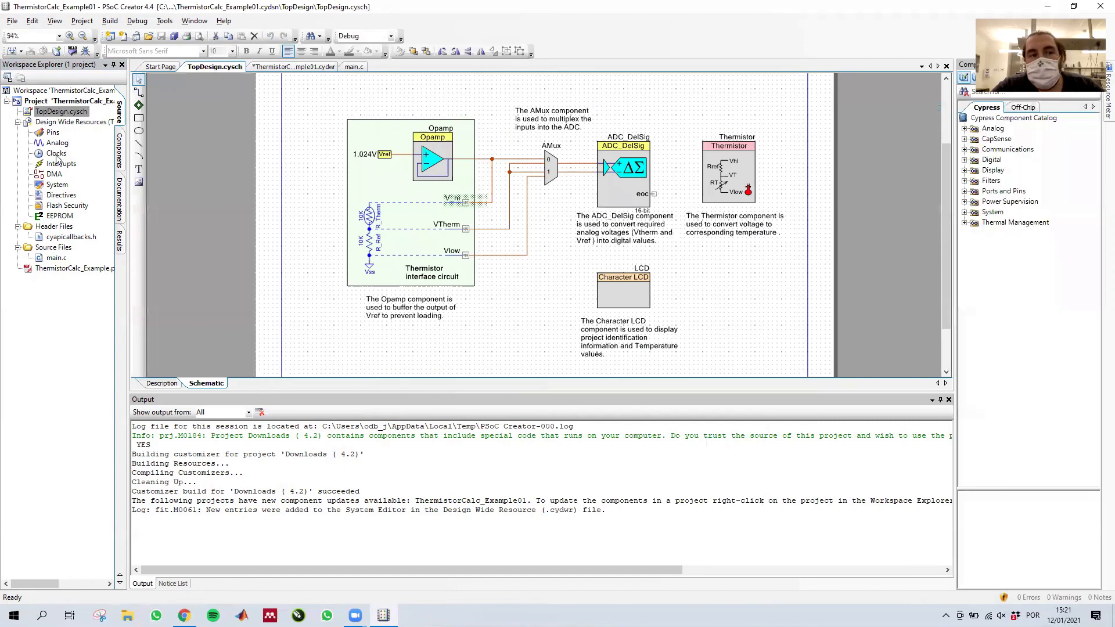
{"action": "double_click", "coordinate": [52, 133]}
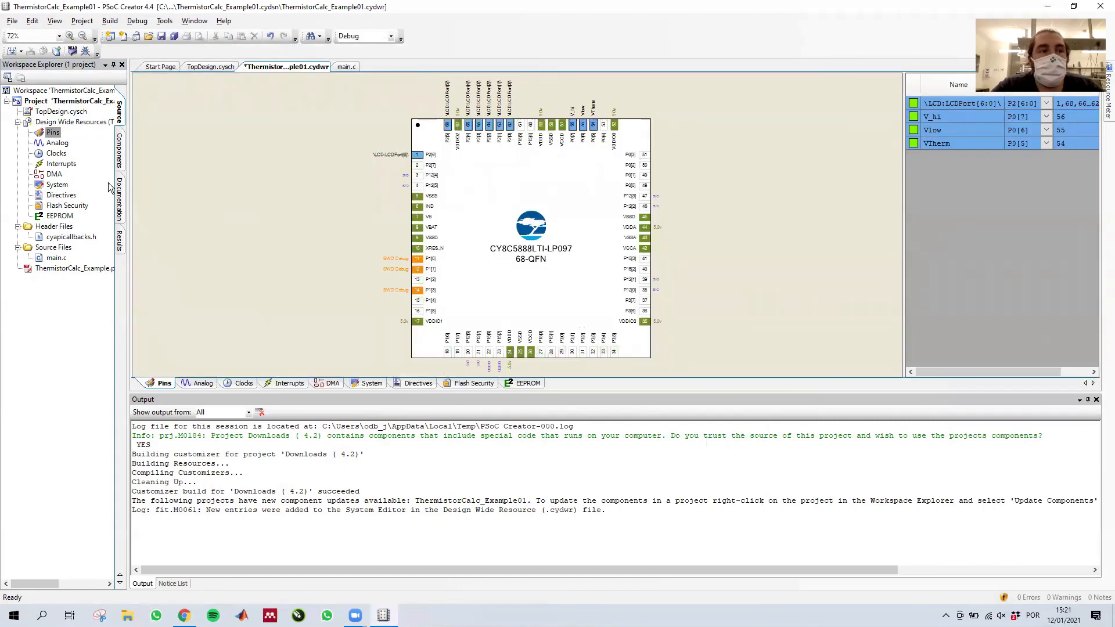
{"action": "left_click", "coordinate": [12, 51]}
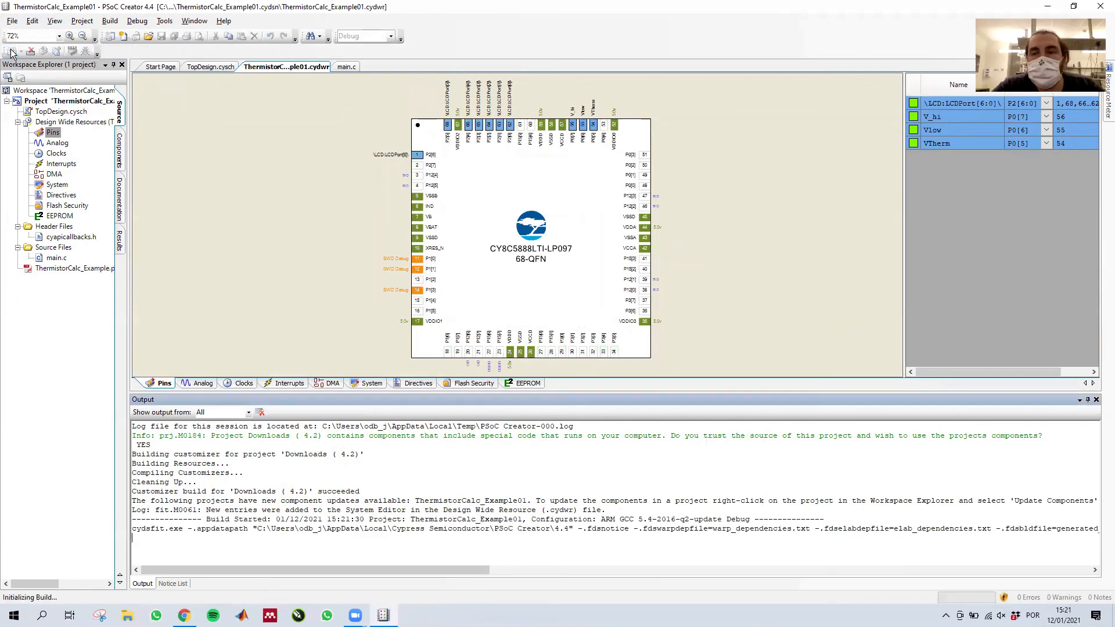